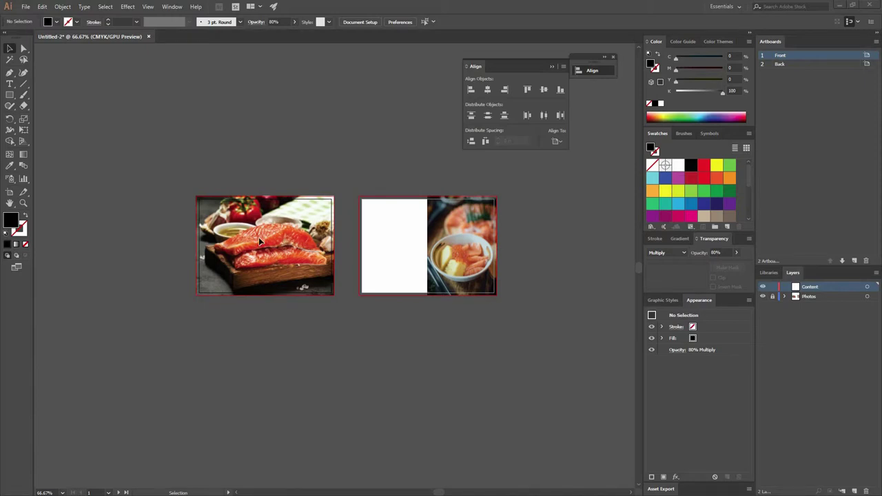
Open the logo artwork file 06 from the Postcard folder.
{"action": "left_click", "coordinate": [26, 8]}
{"action": "left_click", "coordinate": [39, 37]}
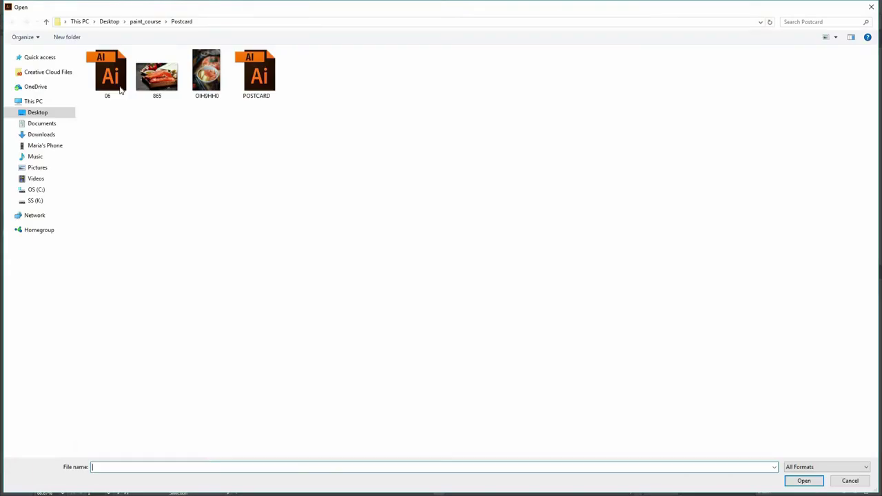
{"action": "double_click", "coordinate": [121, 88]}
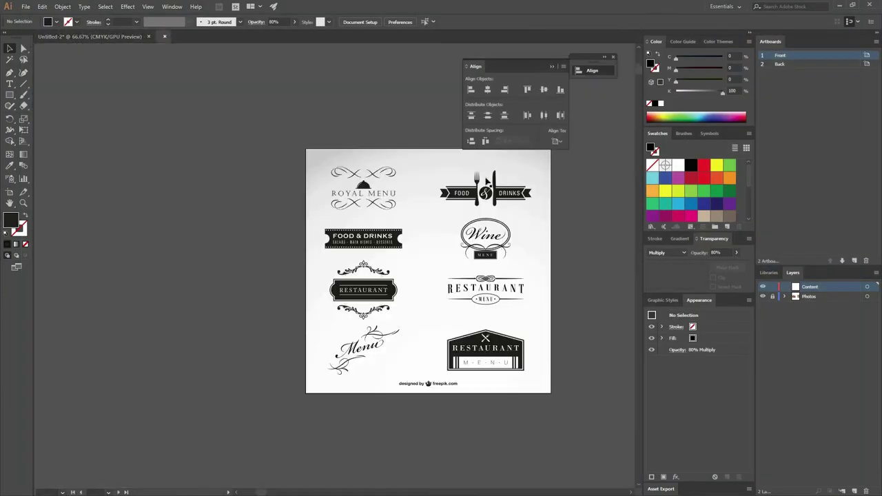
Ungroup the logo artwork twice so that each restaurant emblem becomes a separate object.
{"action": "left_click_drag", "start_coordinate": [495, 244], "coordinate": [386, 149]}
{"action": "key", "text": "ctrl+z"}
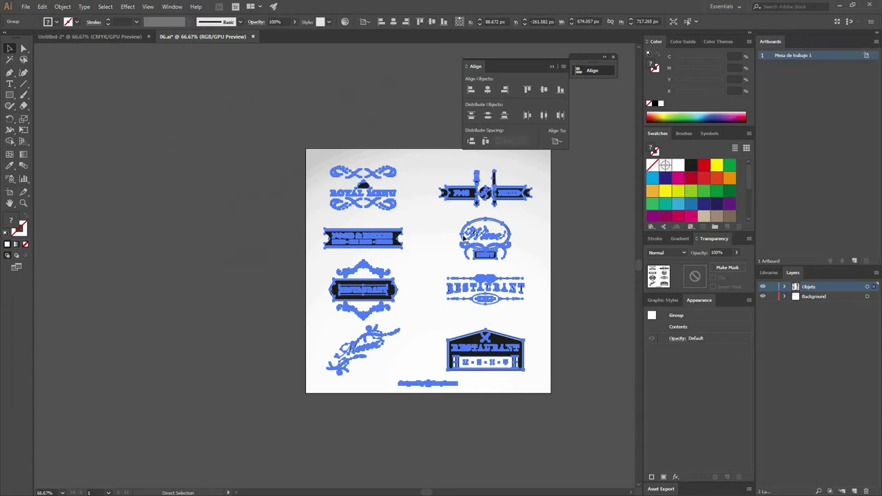
{"action": "right_click", "coordinate": [463, 238]}
{"action": "left_click", "coordinate": [490, 301]}
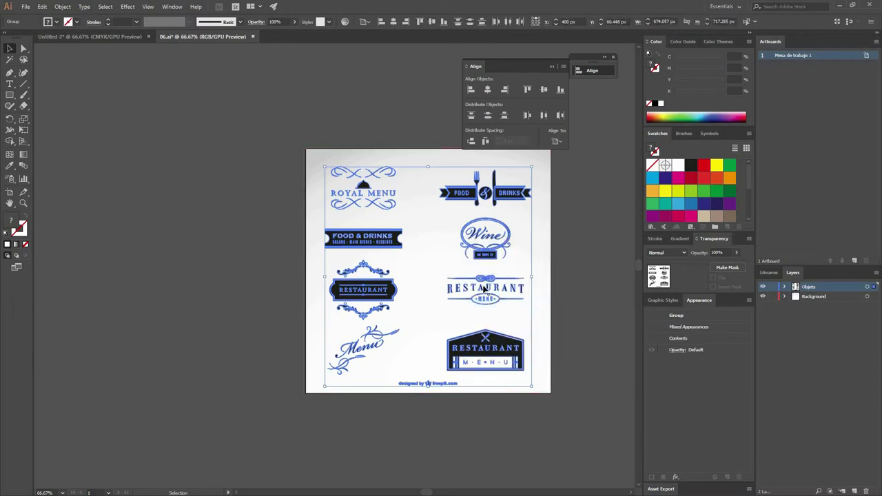
{"action": "left_click", "coordinate": [542, 278]}
{"action": "left_click_drag", "start_coordinate": [494, 279], "coordinate": [469, 230]}
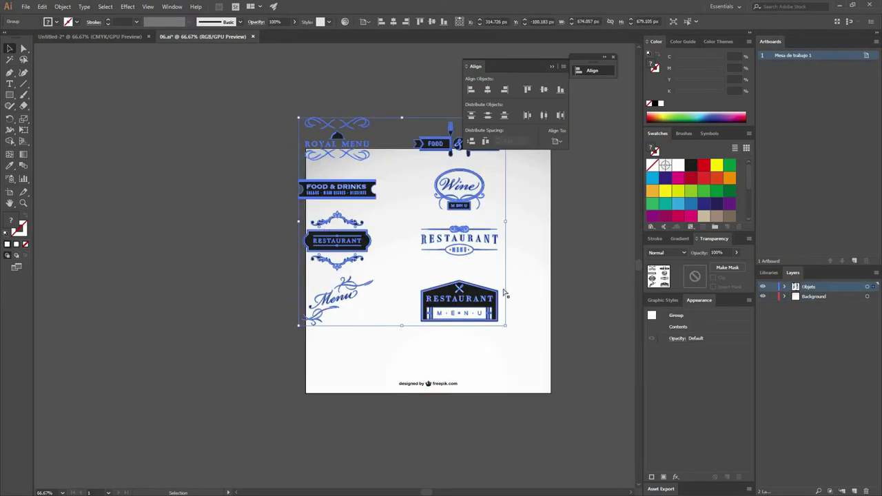
{"action": "key", "text": "ctrl+z"}
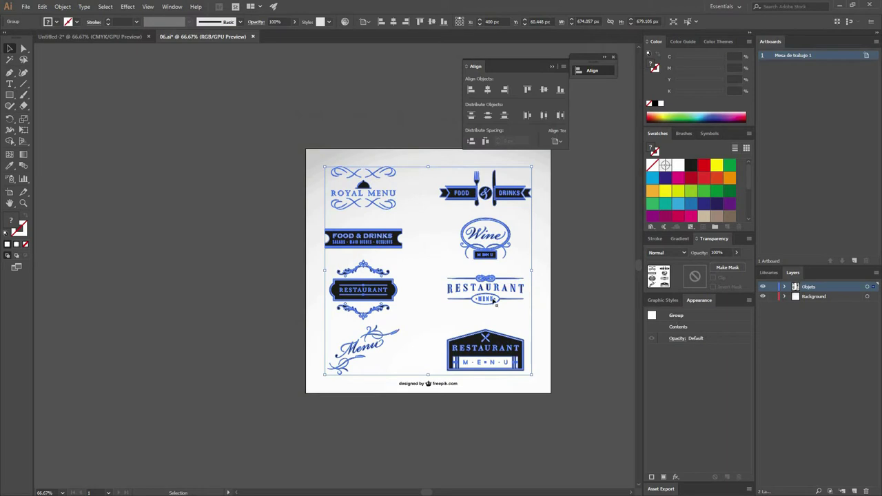
{"action": "right_click", "coordinate": [506, 296]}
{"action": "left_click", "coordinate": [527, 364]}
{"action": "left_click", "coordinate": [509, 264]}
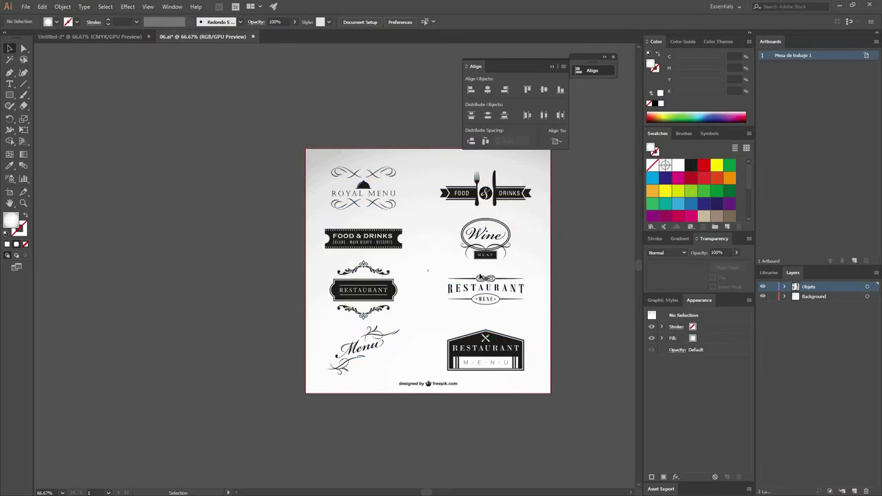
{"action": "left_click_drag", "start_coordinate": [497, 283], "coordinate": [408, 230]}
{"action": "key", "text": "ctrl+z"}
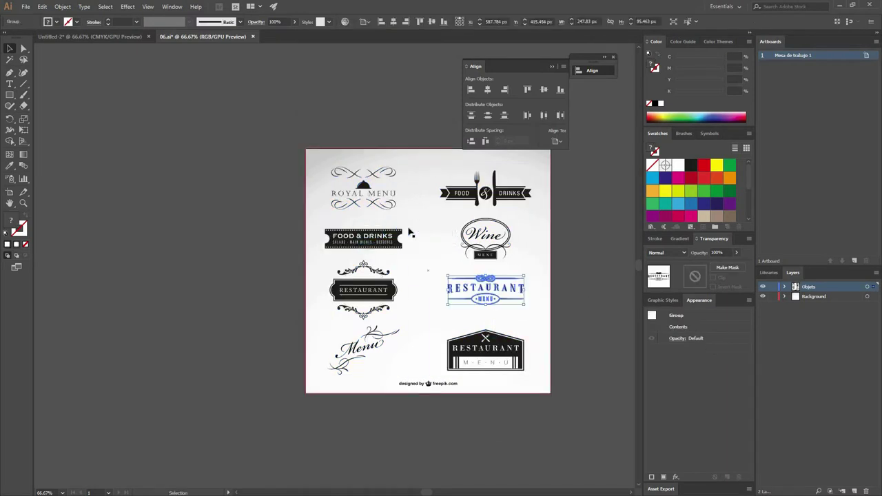
{"action": "left_click_drag", "start_coordinate": [387, 244], "coordinate": [350, 188]}
{"action": "key", "text": "ctrl+z"}
Copy the "RESTAURANT MENU" emblem with the oval and knot ornament.
{"action": "left_click", "coordinate": [490, 280]}
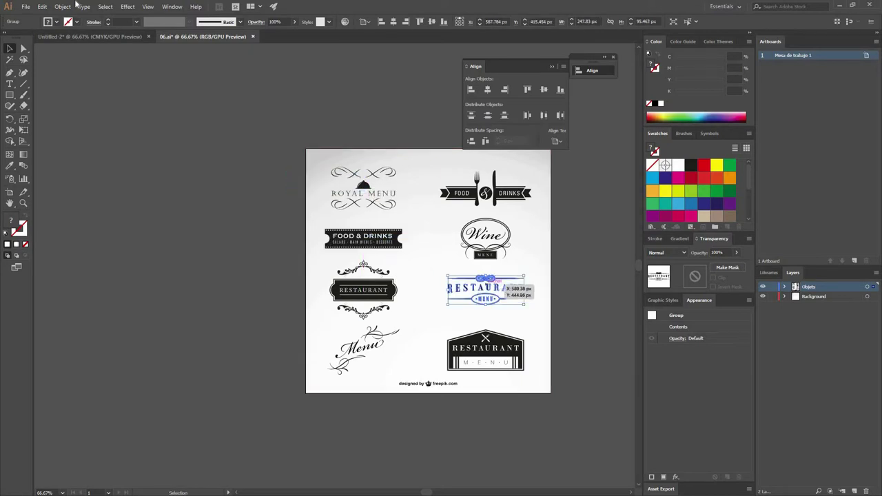
{"action": "left_click", "coordinate": [25, 7]}
{"action": "mouse_move", "coordinate": [42, 7]}
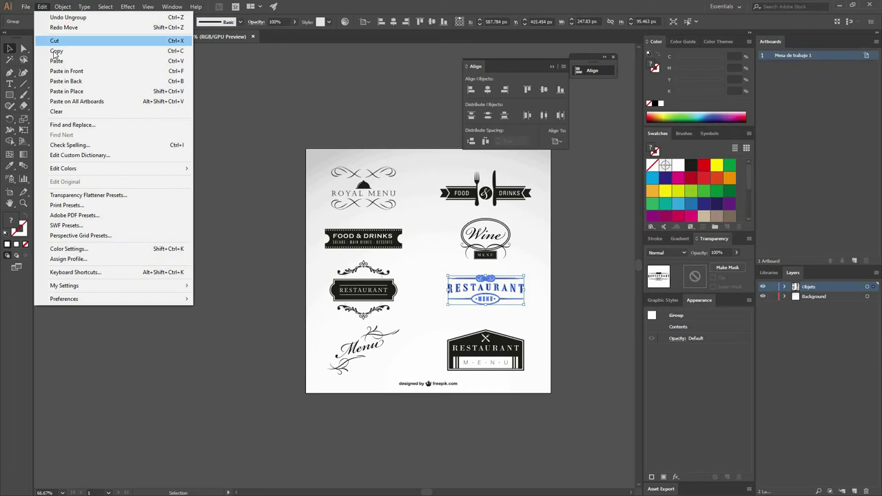
{"action": "left_click", "coordinate": [55, 53]}
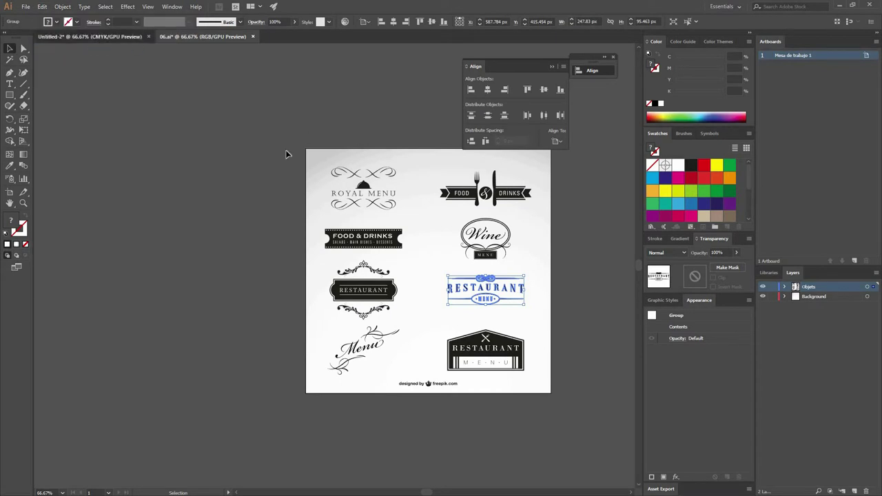
Paste the emblem into the Untitled-2 postcard document and place it over the upper part of the Front artboard's salmon photo.
{"action": "key", "text": "ctrl+Tab"}
{"action": "key", "text": "ctrl+equal"}
{"action": "key", "text": "ctrl+equal"}
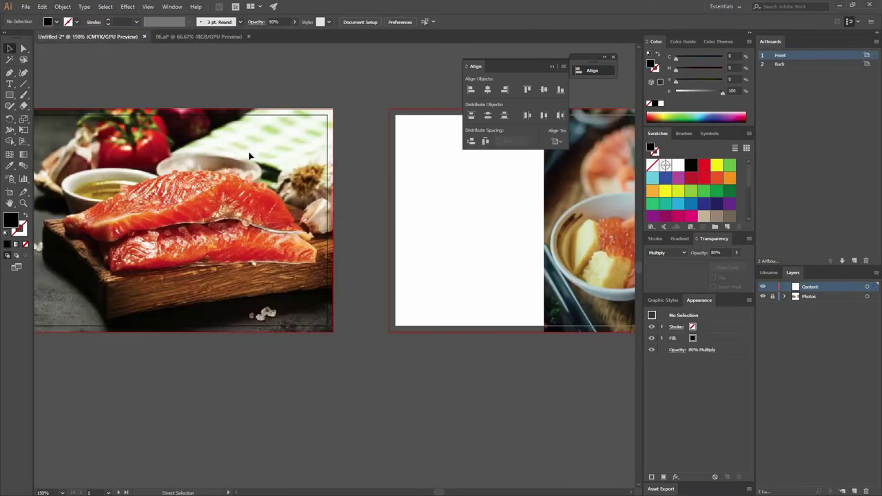
{"action": "left_click_drag", "start_coordinate": [223, 172], "coordinate": [344, 195]}
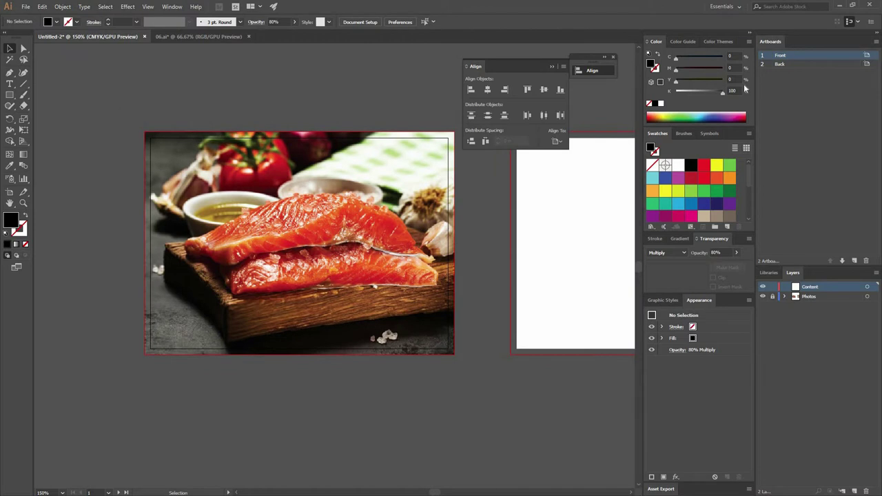
{"action": "key", "text": "ctrl+v"}
{"action": "left_click_drag", "start_coordinate": [333, 254], "coordinate": [271, 182]}
Fill the pasted "RESTAURANT MENU" emblem with white.
{"action": "left_click", "coordinate": [180, 148]}
{"action": "left_click", "coordinate": [234, 186]}
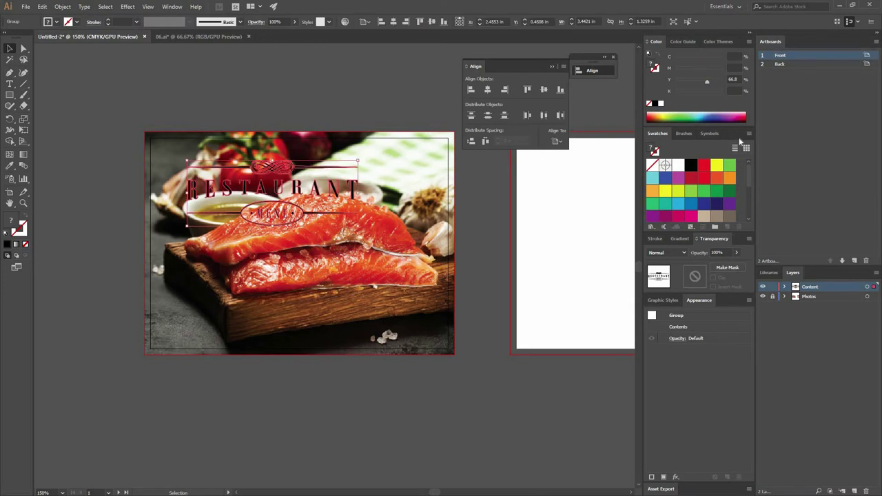
{"action": "left_click", "coordinate": [679, 166]}
{"action": "left_click", "coordinate": [422, 191]}
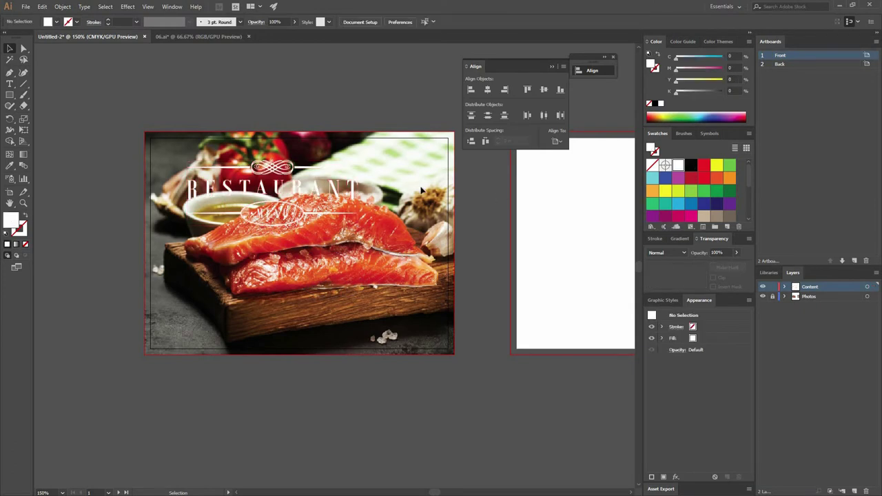
Draw a tall rectangle about 1.61 by 3.67 in over the right half of the salmon photo and fill it black.
{"action": "left_click", "coordinate": [10, 95]}
{"action": "left_click_drag", "start_coordinate": [332, 149], "coordinate": [413, 331]}
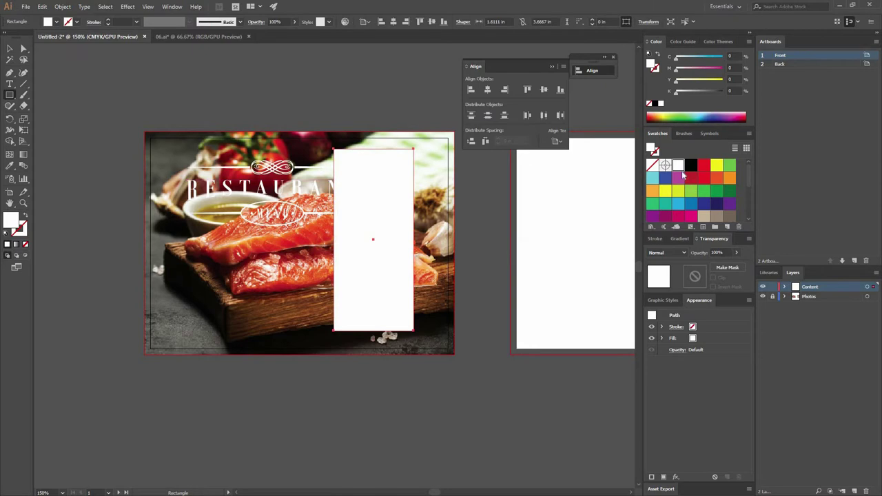
{"action": "left_click", "coordinate": [690, 166]}
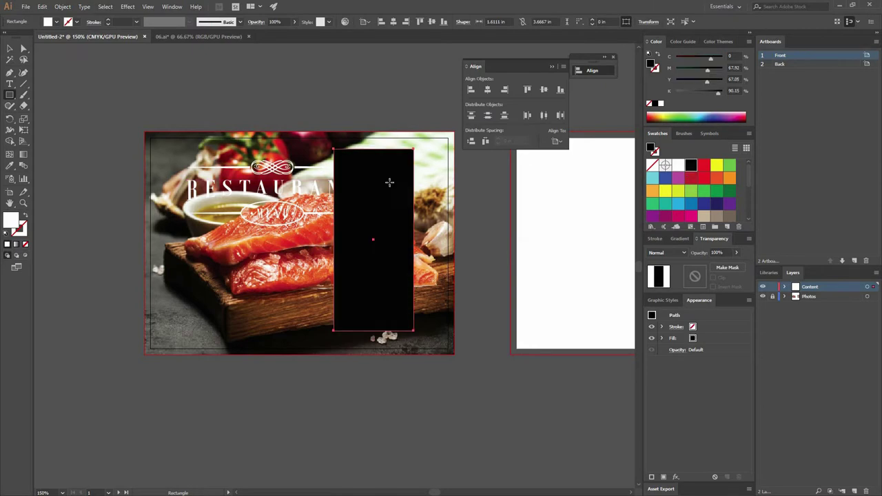
Set the black rectangle's blending mode to Multiply and its opacity to 80%.
{"action": "left_click", "coordinate": [684, 253]}
{"action": "left_click", "coordinate": [679, 285]}
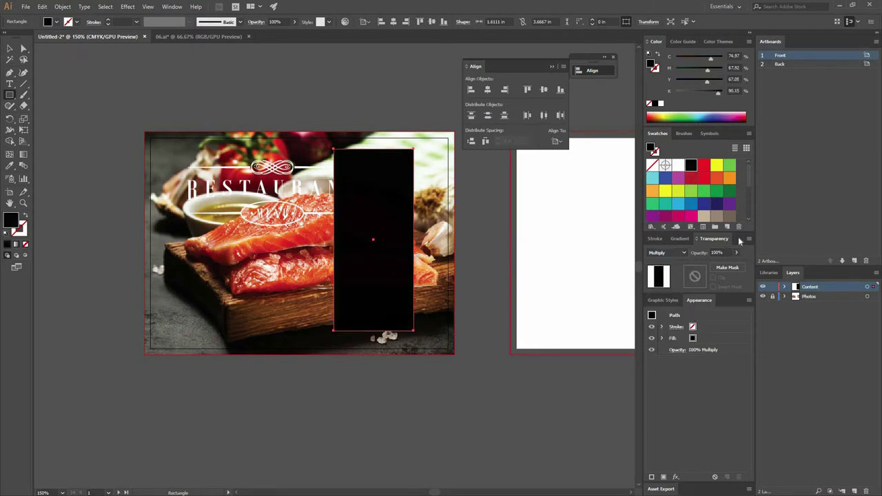
{"action": "left_click", "coordinate": [170, 7]}
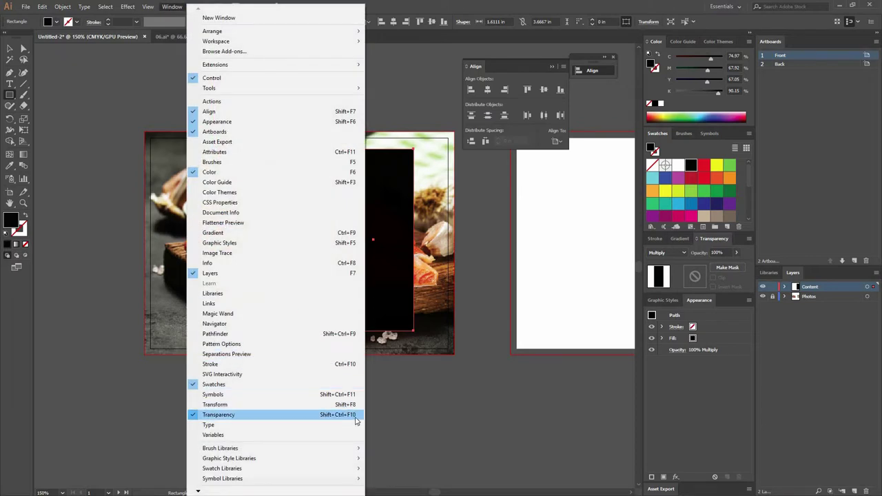
{"action": "left_click", "coordinate": [729, 253]}
{"action": "left_click", "coordinate": [715, 252]}
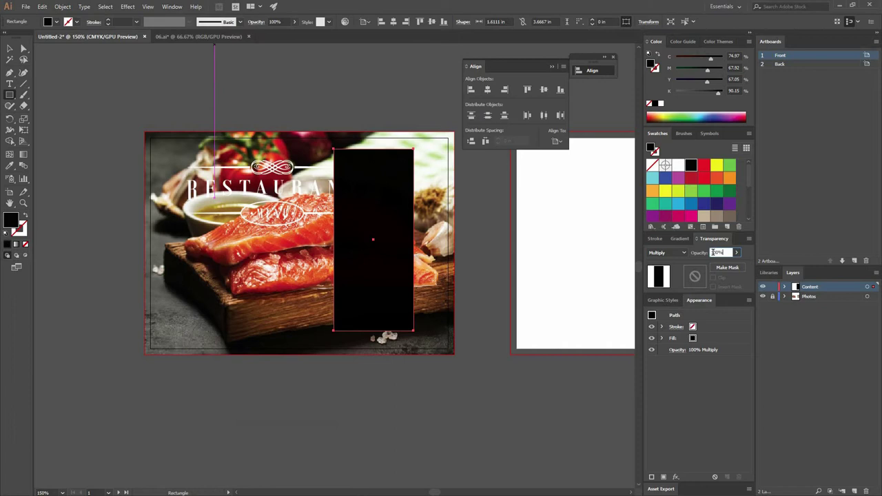
{"action": "type", "text": "80"}
{"action": "key", "text": "Return"}
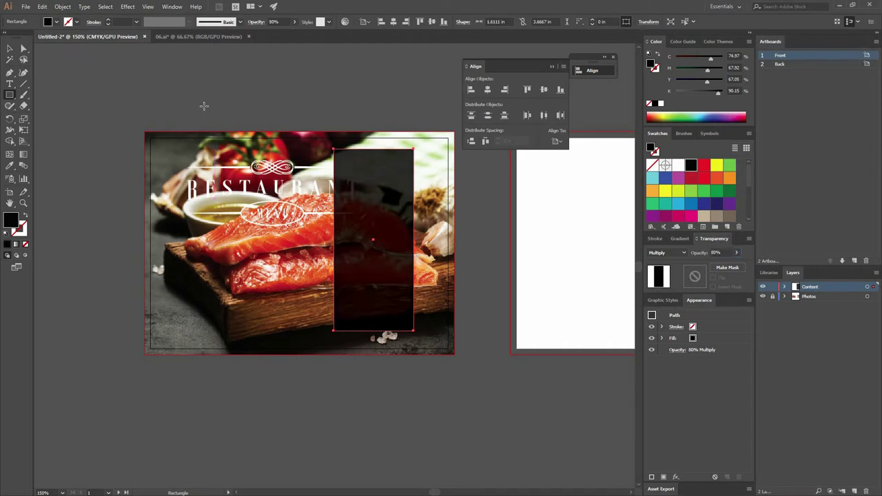
{"action": "key", "text": "v"}
{"action": "left_click", "coordinate": [282, 97]}
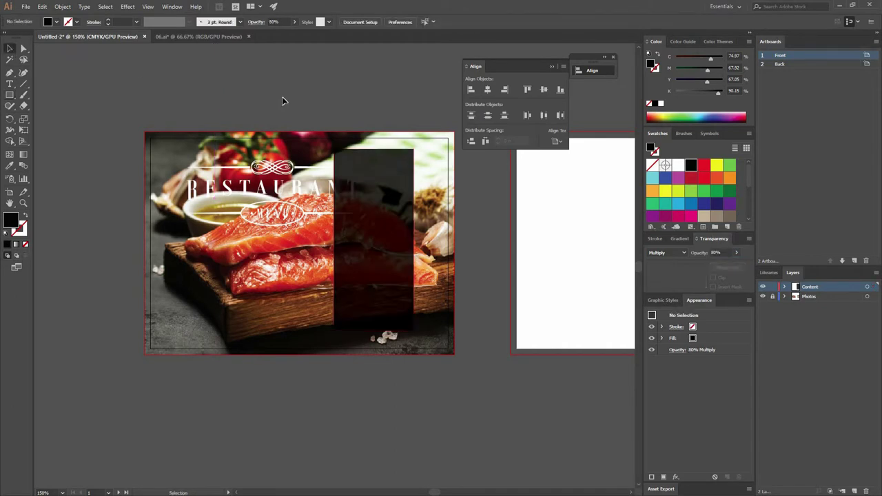
{"action": "key", "text": "ctrl+plus"}
{"action": "key", "text": "ctrl+plus"}
{"action": "left_click_drag", "start_coordinate": [346, 209], "coordinate": [281, 267]}
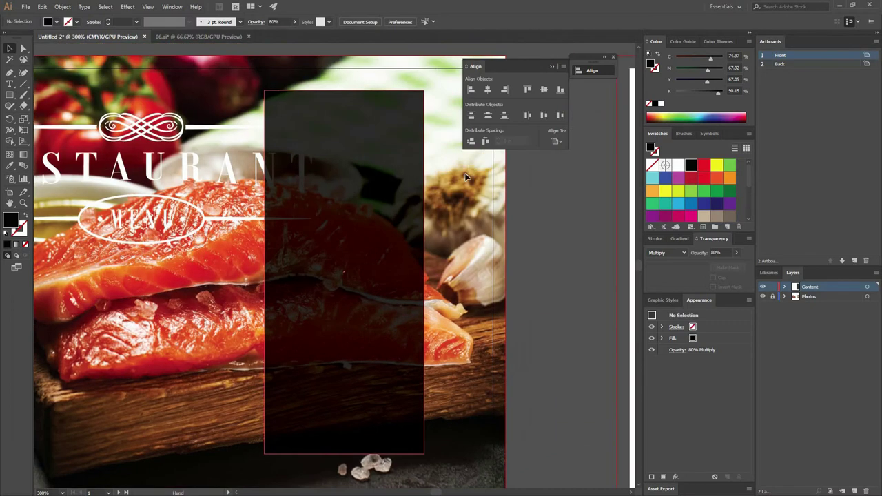
{"action": "left_click", "coordinate": [400, 161]}
{"action": "left_click_drag", "start_coordinate": [334, 181], "coordinate": [403, 195]}
{"action": "key", "text": "ctrl+z"}
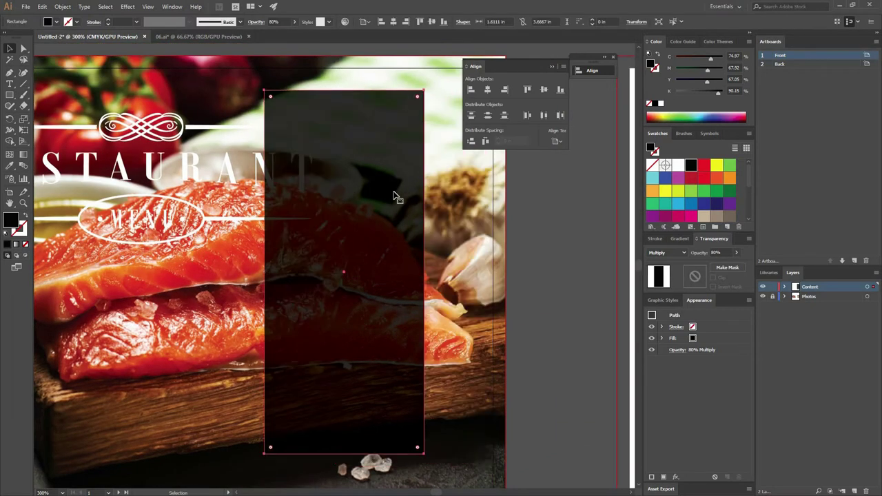
{"action": "left_click", "coordinate": [461, 251]}
{"action": "left_click_drag", "start_coordinate": [418, 262], "coordinate": [419, 283]}
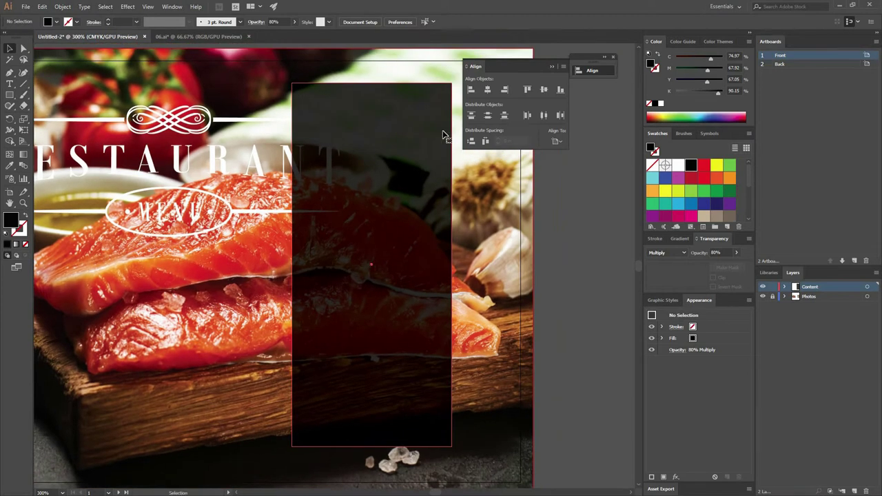
{"action": "left_click", "coordinate": [444, 136]}
{"action": "left_click", "coordinate": [10, 72]}
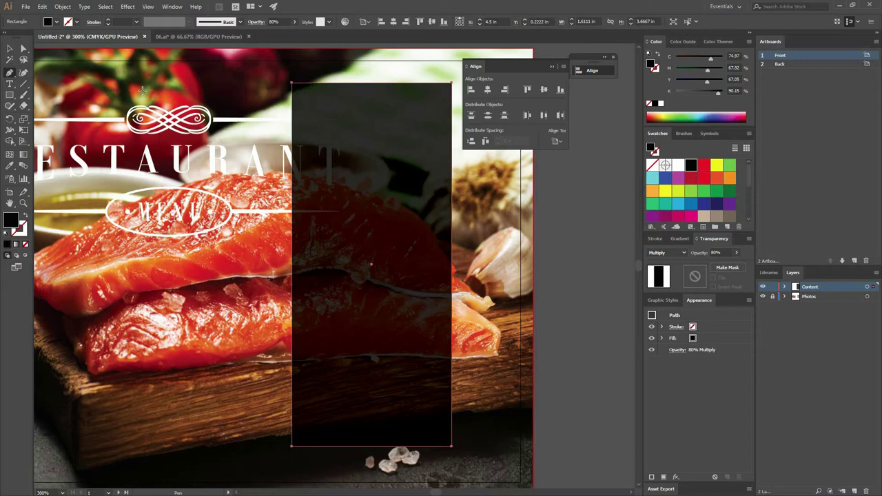
{"action": "left_click", "coordinate": [24, 83]}
{"action": "left_click_drag", "start_coordinate": [371, 264], "coordinate": [372, 64]}
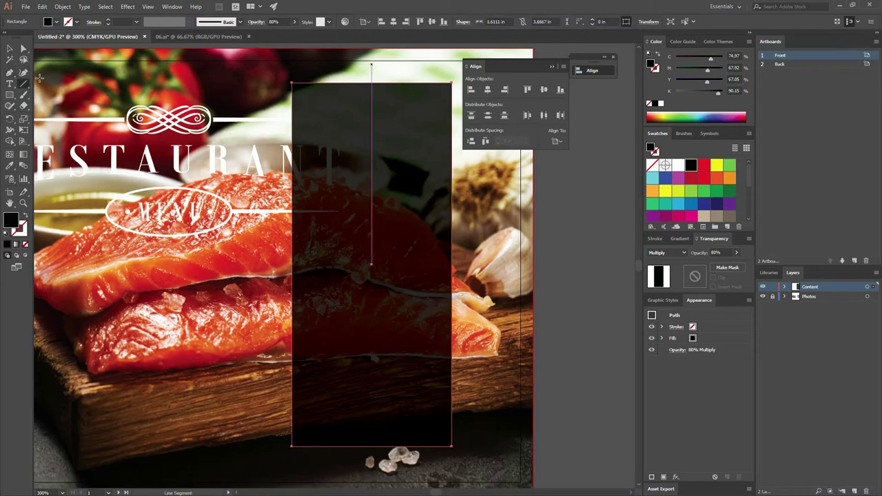
{"action": "key", "text": "ctrl+z"}
Add an anchor point at the middle of the dark rectangle's top edge and another at the middle of its bottom edge.
{"action": "left_click", "coordinate": [10, 74]}
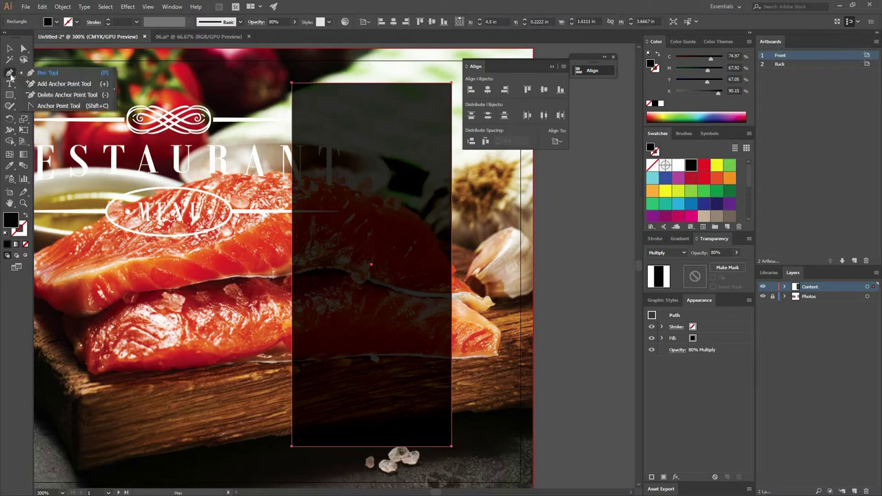
{"action": "left_click", "coordinate": [88, 83]}
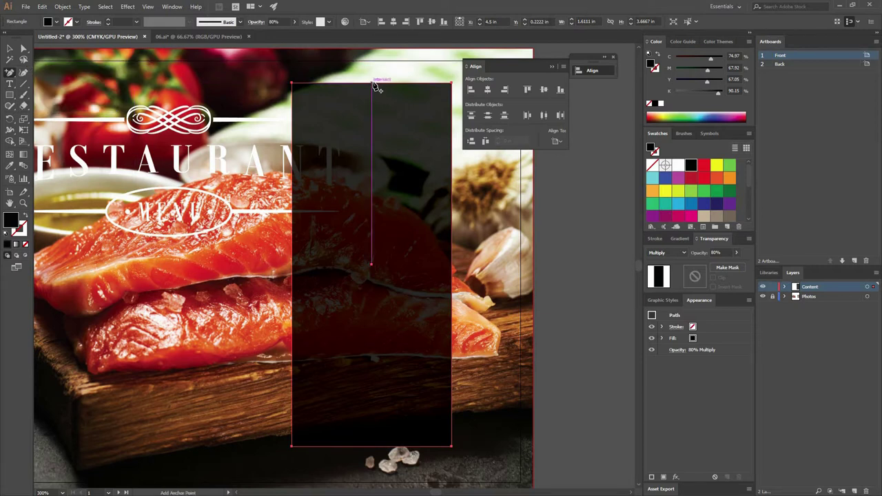
{"action": "left_click", "coordinate": [372, 83]}
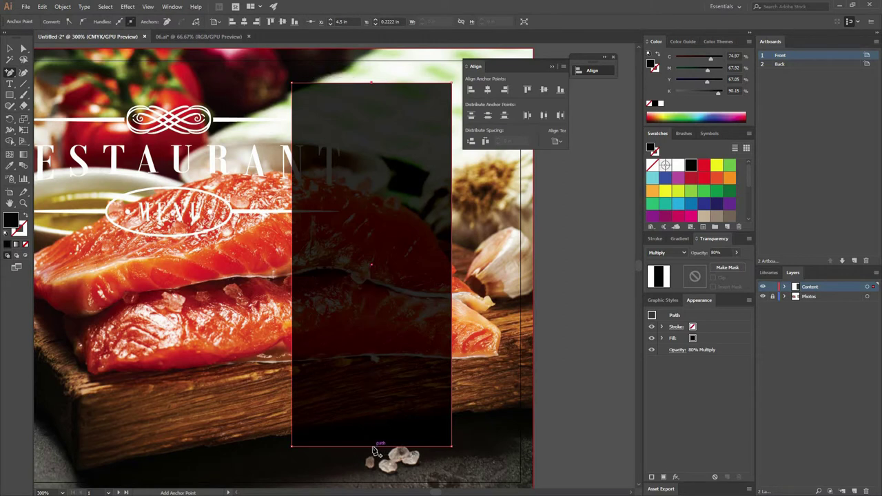
{"action": "left_click", "coordinate": [371, 447]}
{"action": "left_click", "coordinate": [11, 49]}
{"action": "left_click_drag", "start_coordinate": [364, 131], "coordinate": [342, 170]}
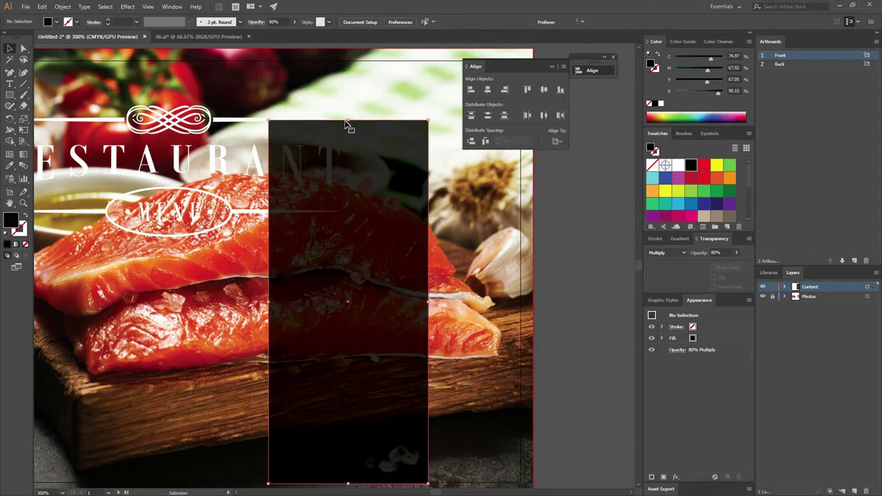
{"action": "key", "text": "ctrl+z"}
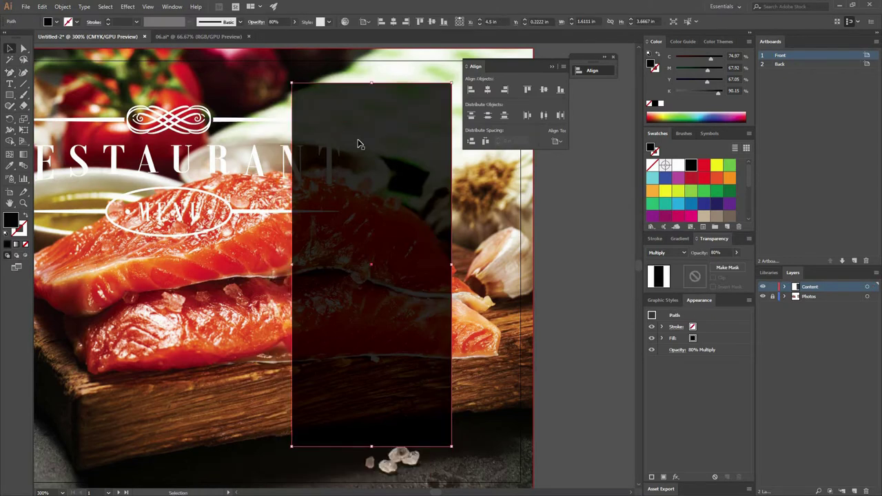
{"action": "key", "text": "ctrl+shift+a"}
{"action": "key", "text": "ctrl+minus"}
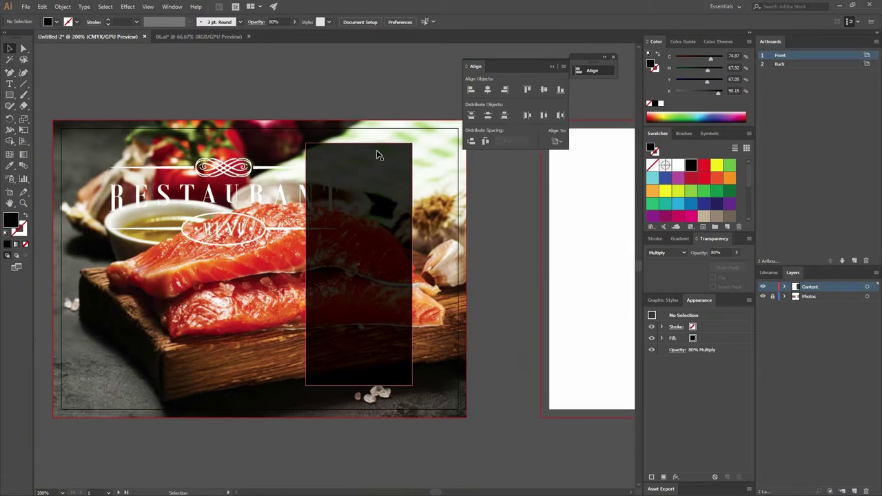
Lower the dark rectangle's two upper corner points by two large nudges so its upper edge forms a peak.
{"action": "key", "text": "a"}
{"action": "left_click", "coordinate": [363, 147]}
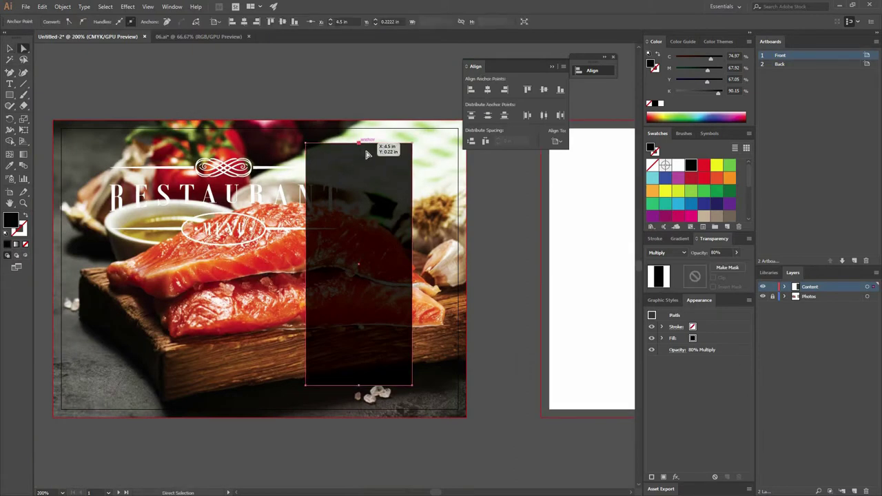
{"action": "left_click", "coordinate": [429, 172]}
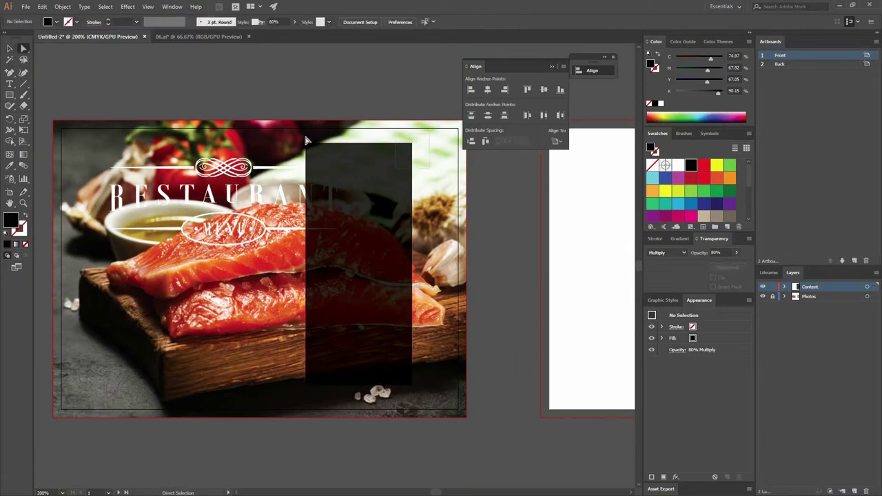
{"action": "left_click", "coordinate": [314, 151]}
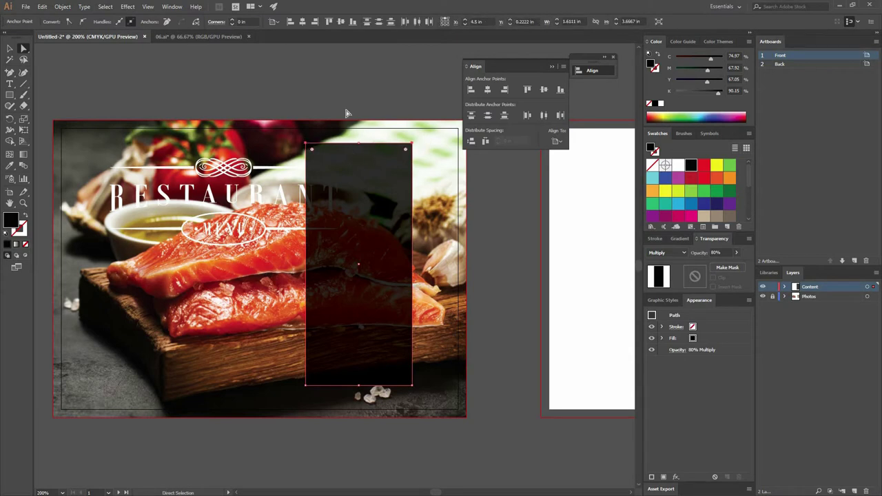
{"action": "key", "text": "shift+Down"}
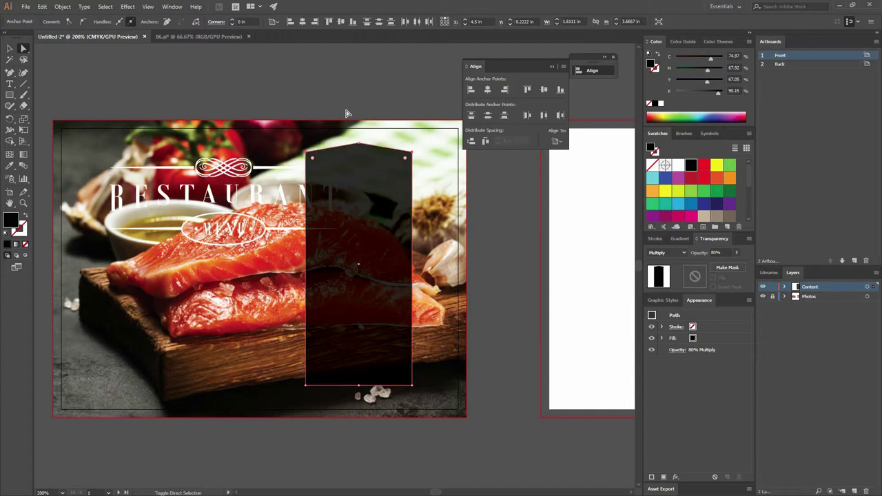
{"action": "key", "text": "shift+Down"}
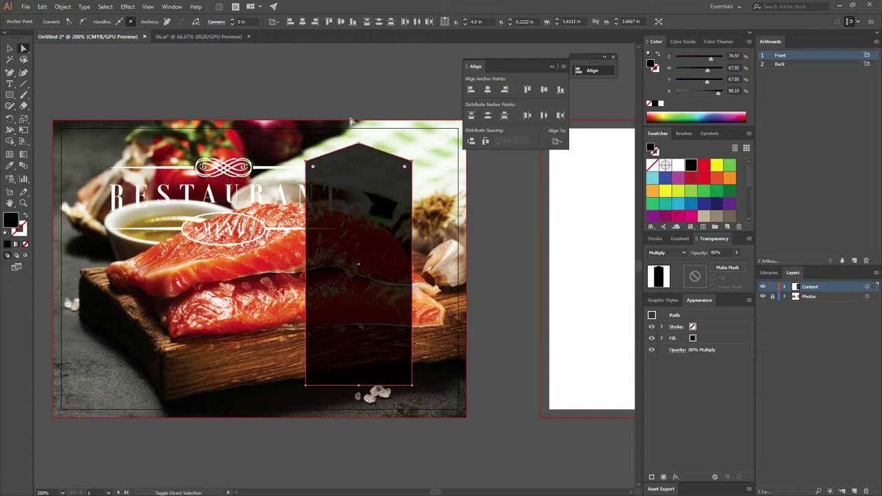
Raise the dark shape's two lower corner points by two large nudges net so its lower edge forms a matching point.
{"action": "left_click_drag", "start_coordinate": [333, 401], "coordinate": [288, 368], "text": "shift"}
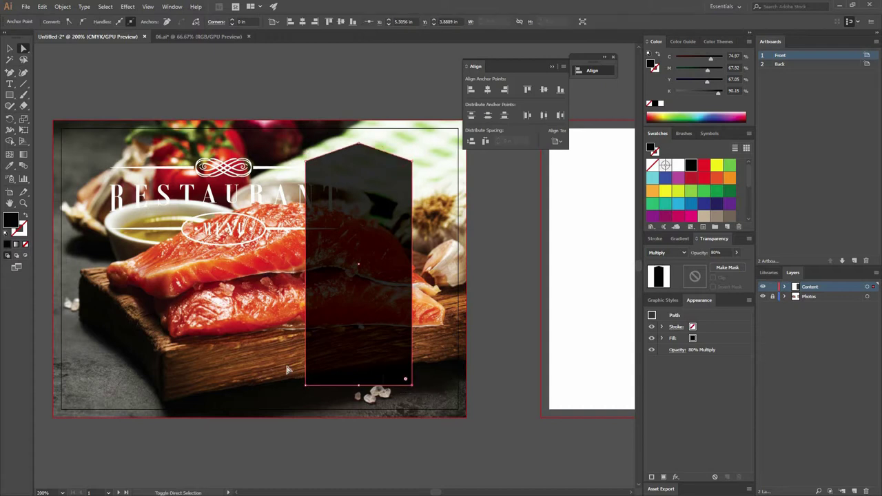
{"action": "key", "text": "shift+Up"}
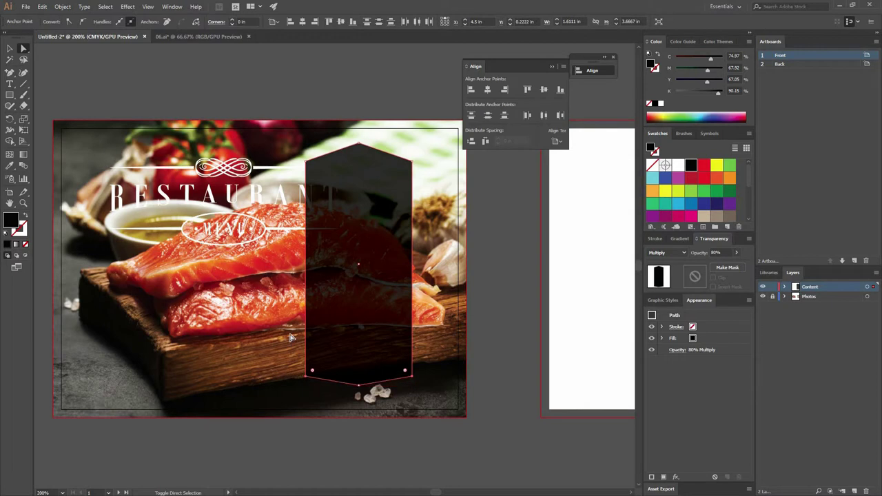
{"action": "key", "text": "shift+Up"}
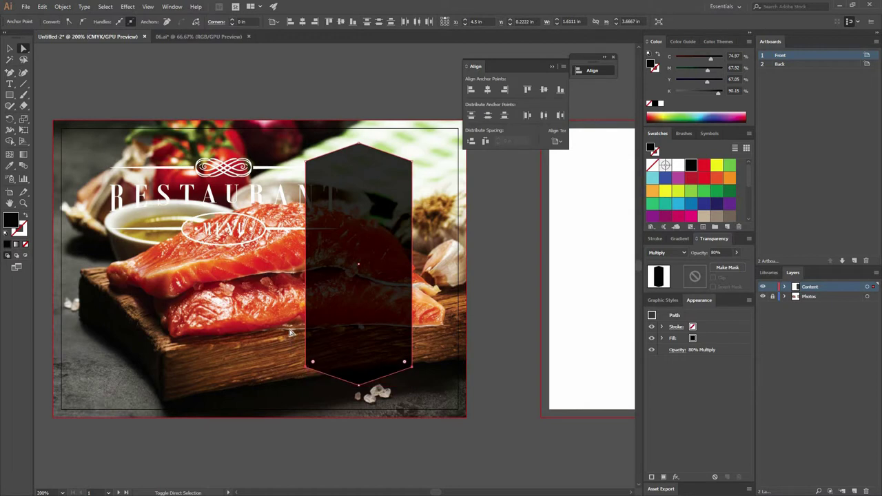
{"action": "key", "text": "shift+Up"}
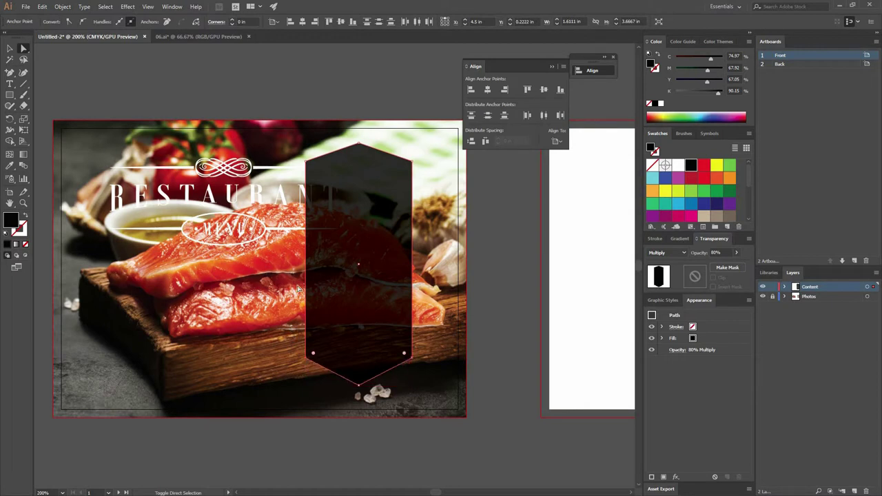
{"action": "key", "text": "shift+Down"}
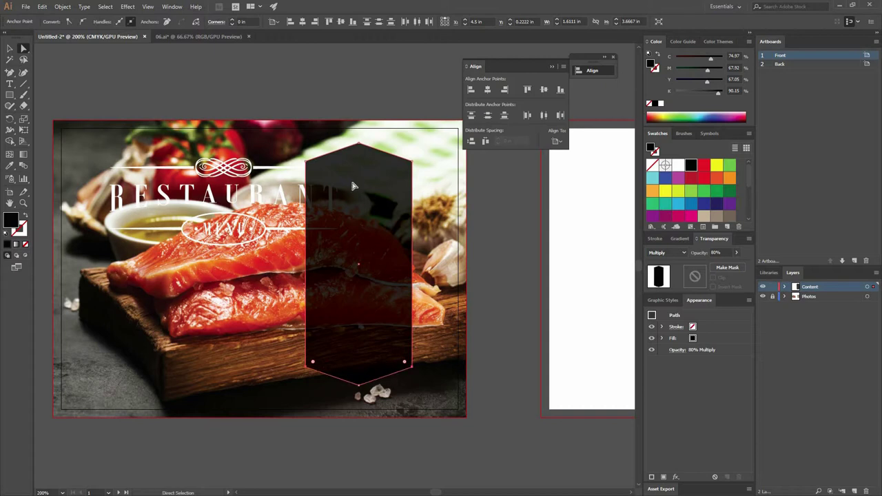
Move the whole dark banner shape sideways toward the photo's right edge, to X 4.75 in.
{"action": "key", "text": "v"}
{"action": "left_click", "coordinate": [446, 225]}
{"action": "left_click_drag", "start_coordinate": [366, 251], "coordinate": [475, 241]}
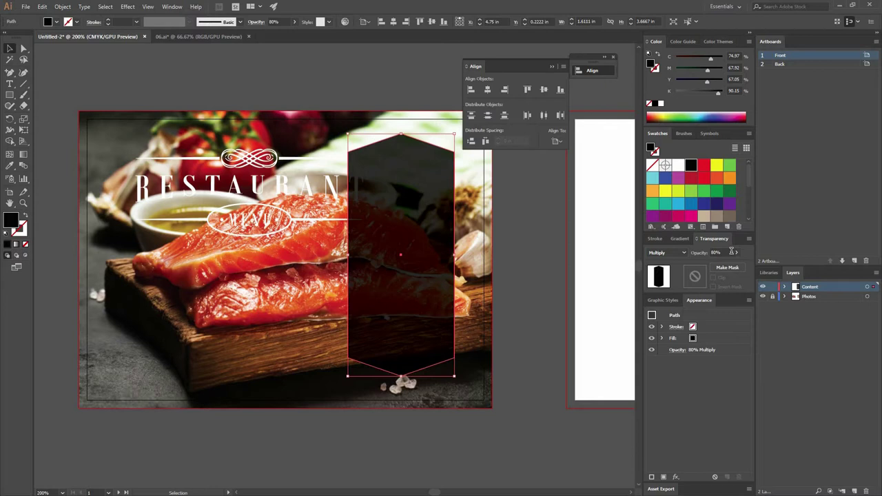
Set the dark banner shape's opacity to 70%.
{"action": "left_click", "coordinate": [493, 253]}
{"action": "left_click", "coordinate": [425, 244]}
{"action": "left_click", "coordinate": [469, 256]}
{"action": "left_click", "coordinate": [400, 250]}
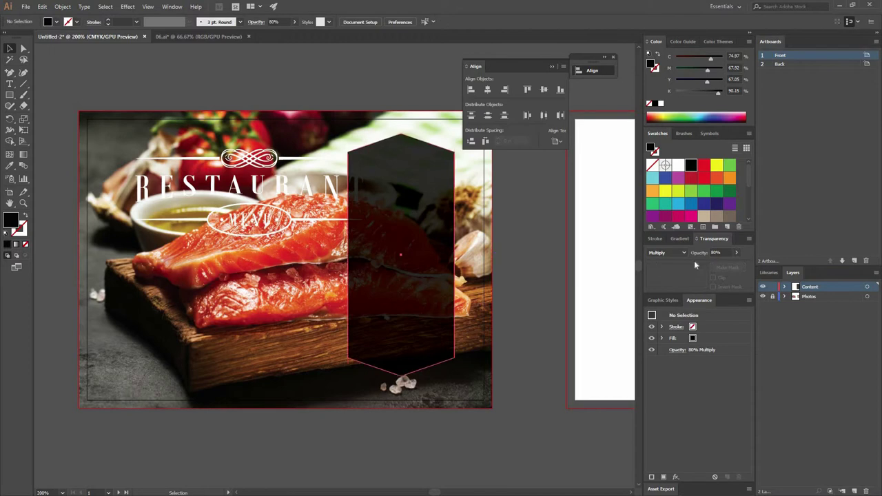
{"action": "left_click", "coordinate": [720, 250]}
{"action": "type", "text": "70"}
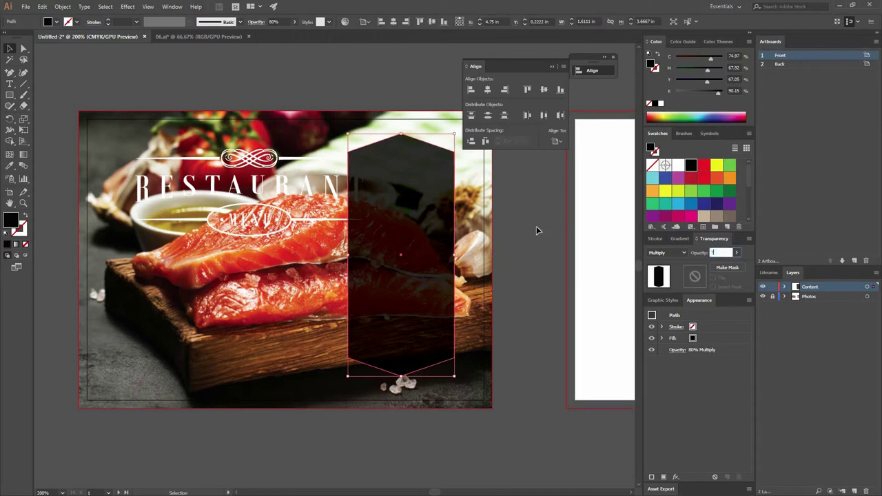
{"action": "key", "text": "Return"}
{"action": "left_click", "coordinate": [547, 232]}
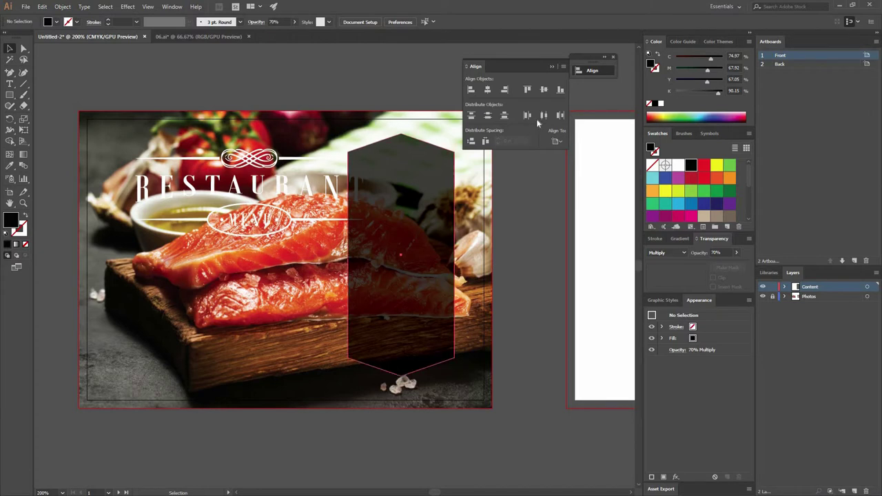
Center the dark banner shape vertically on the front artboard.
{"action": "left_click", "coordinate": [444, 241]}
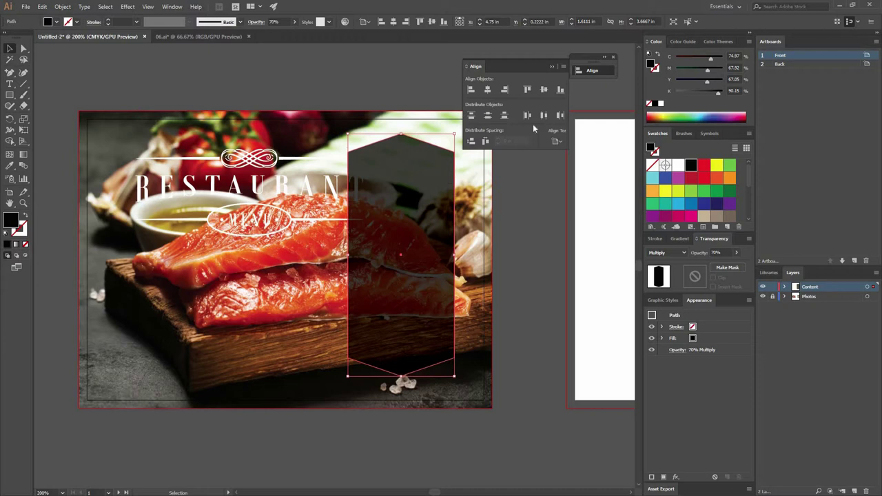
{"action": "left_click", "coordinate": [556, 141]}
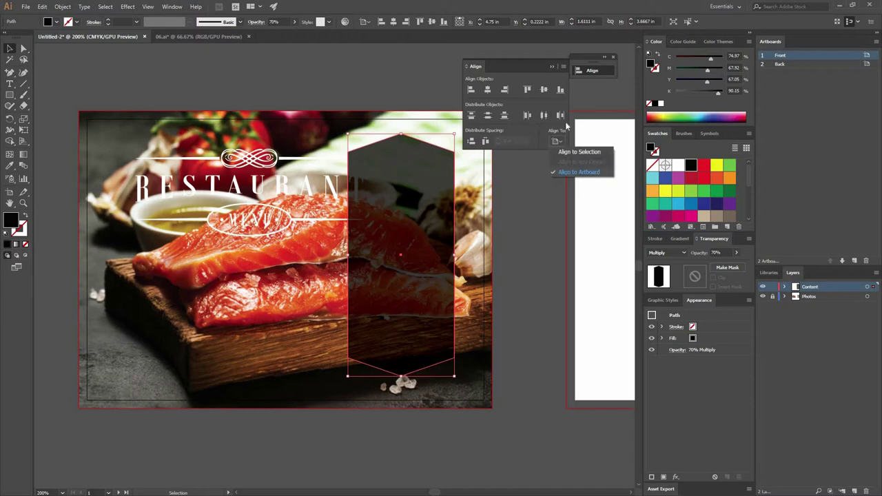
{"action": "left_click", "coordinate": [549, 99]}
{"action": "left_click", "coordinate": [542, 91]}
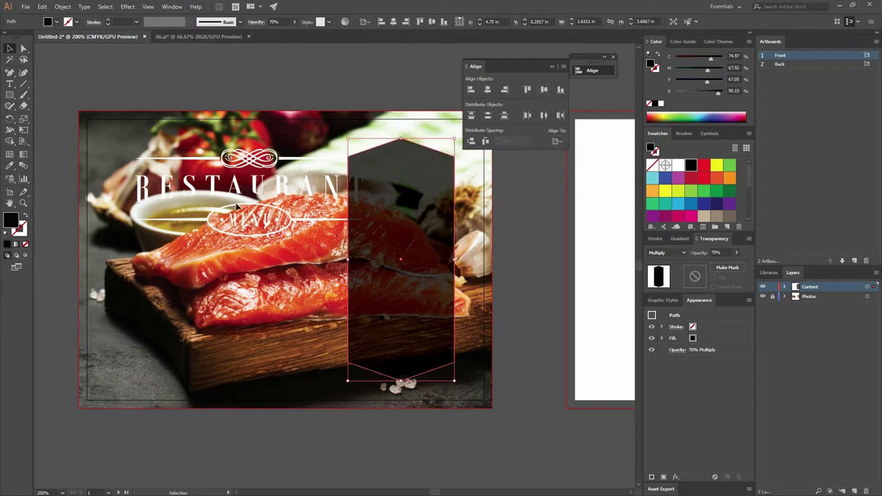
Bring the white "RESTAURANT MENU" emblem to the front, above the dark banner.
{"action": "left_click", "coordinate": [275, 272]}
{"action": "left_click", "coordinate": [276, 184]}
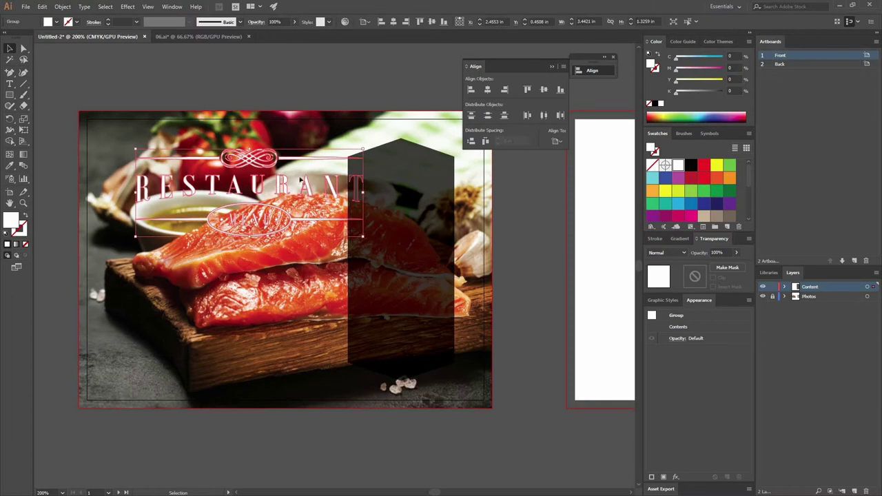
{"action": "right_click", "coordinate": [301, 205]}
{"action": "mouse_move", "coordinate": [342, 267]}
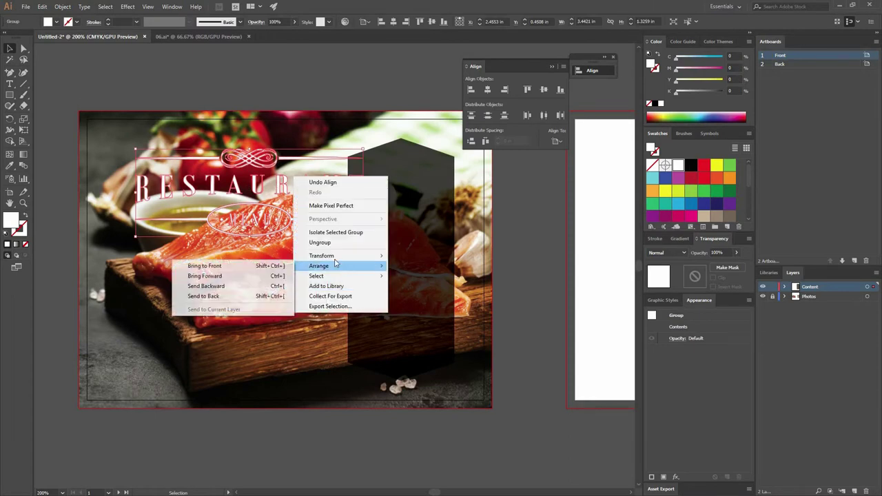
{"action": "left_click", "coordinate": [257, 266]}
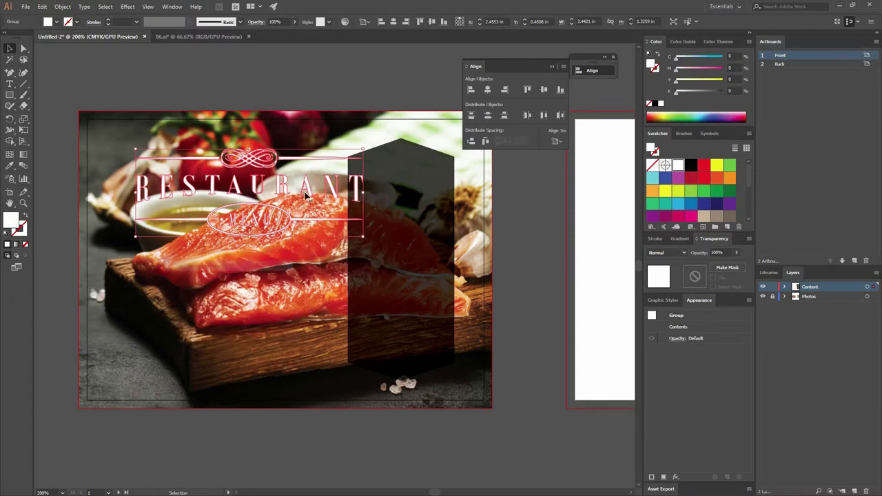
Scale the "RESTAURANT MENU" emblem down to about the banner's width and center it horizontally on the banner.
{"action": "left_click", "coordinate": [276, 187]}
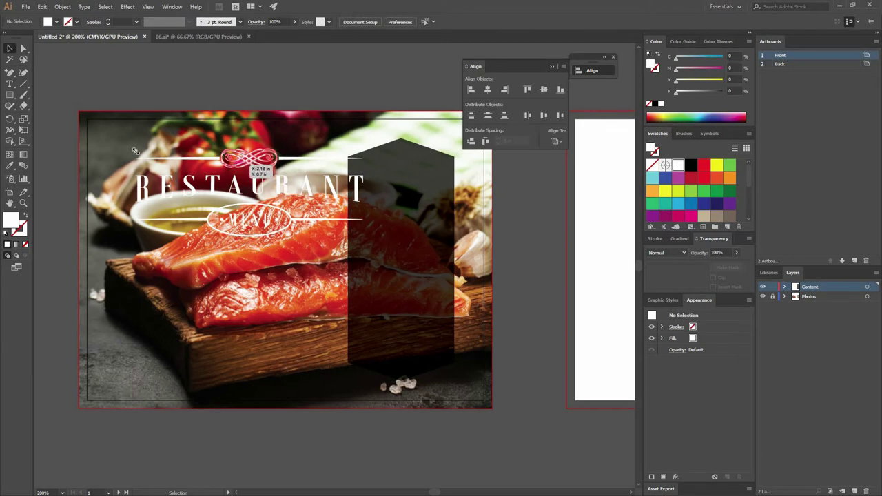
{"action": "left_click", "coordinate": [261, 169]}
{"action": "mouse_move", "coordinate": [251, 180]}
{"action": "left_mouse_down"}
{"action": "mouse_move", "coordinate": [270, 184]}
{"action": "mouse_move", "coordinate": [259, 187]}
{"action": "left_mouse_up"}
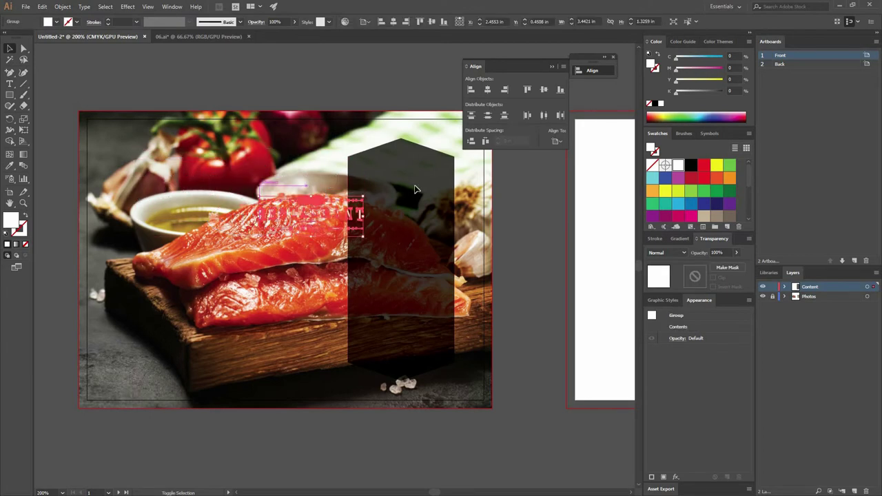
{"action": "left_click", "coordinate": [417, 189], "text": "shift"}
{"action": "left_click", "coordinate": [427, 181]}
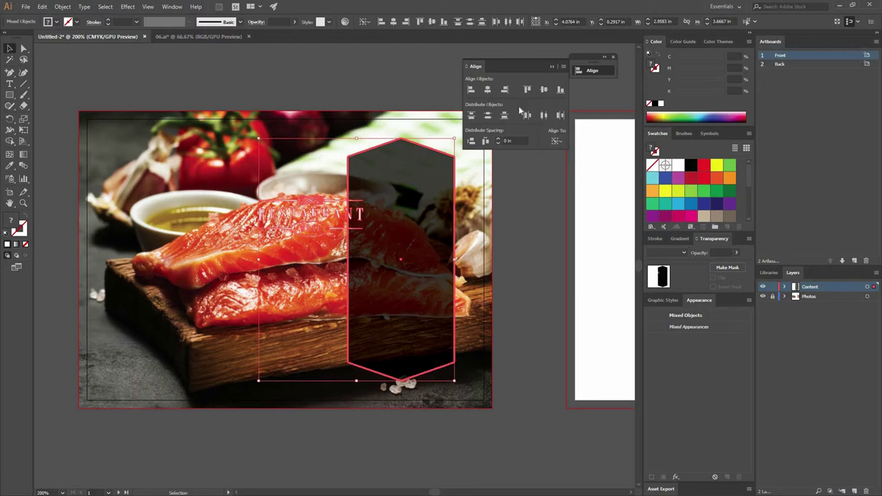
{"action": "left_click", "coordinate": [501, 188]}
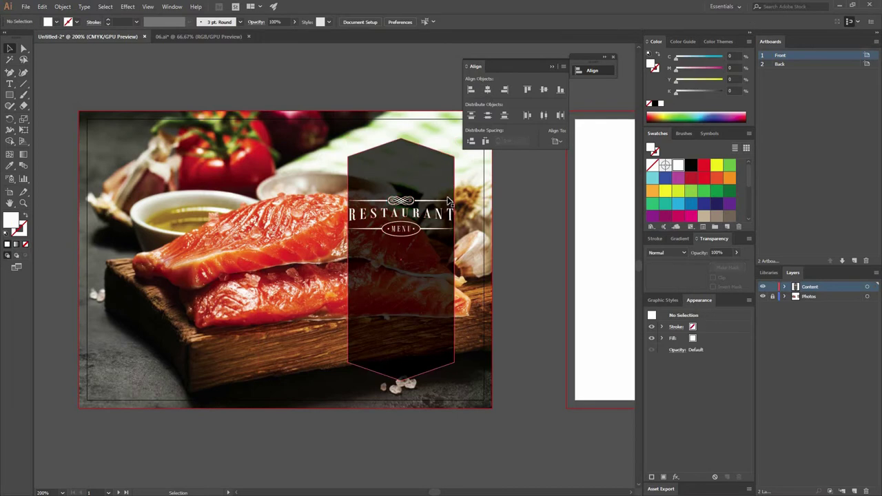
Shrink the emblem slightly further about its center so it fits inside the banner with side margins.
{"action": "left_click", "coordinate": [436, 210]}
{"action": "left_click_drag", "start_coordinate": [445, 197], "coordinate": [443, 199]}
{"action": "left_click", "coordinate": [459, 160]}
{"action": "left_click_drag", "start_coordinate": [459, 160], "coordinate": [419, 167]}
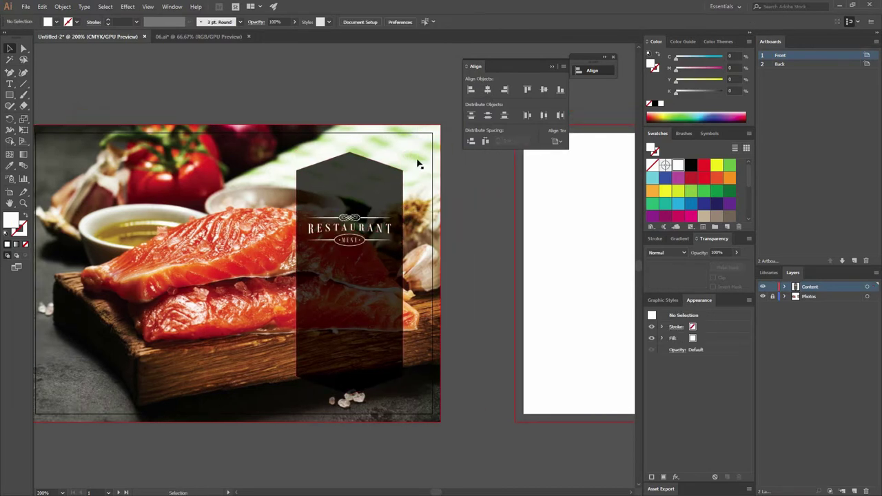
Create an inner copy of the banner outline with Offset Path at -0.1 in, keeping mitered joins.
{"action": "key", "text": "ctrl+plus"}
{"action": "left_click", "coordinate": [353, 140]}
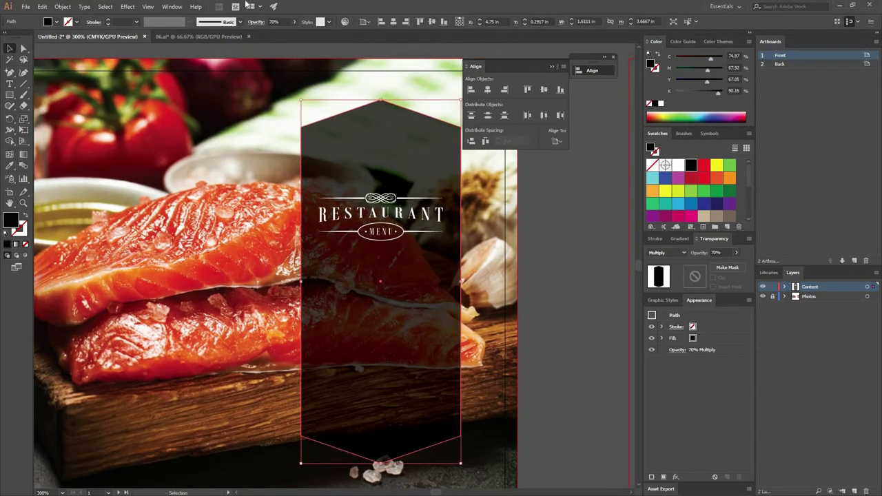
{"action": "left_click", "coordinate": [62, 7]}
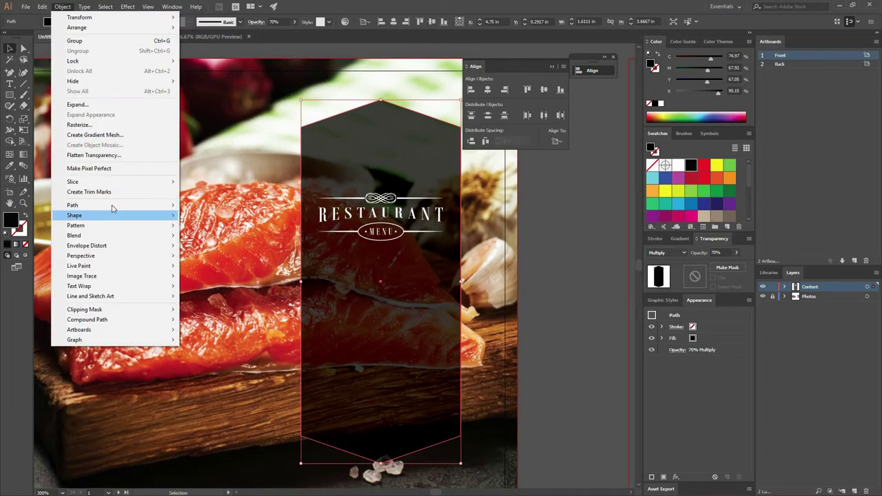
{"action": "mouse_move", "coordinate": [172, 205]}
{"action": "left_click", "coordinate": [223, 239]}
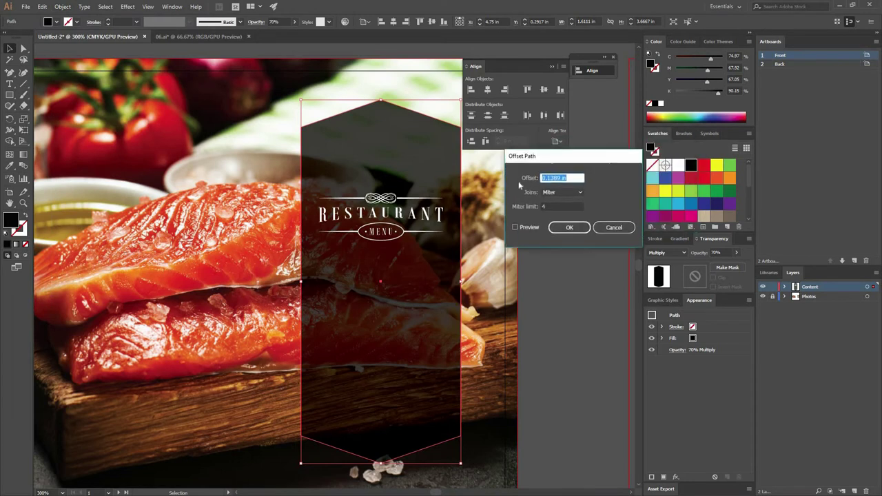
{"action": "left_click", "coordinate": [498, 239]}
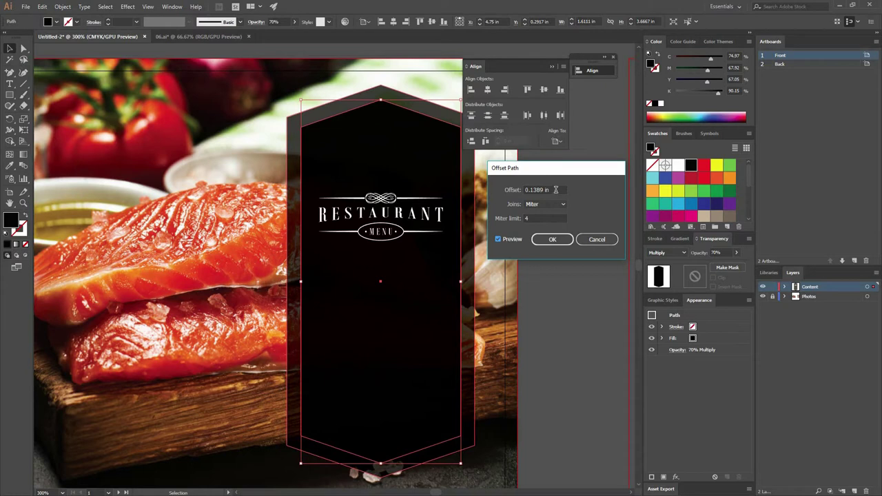
{"action": "triple_click", "coordinate": [555, 189]}
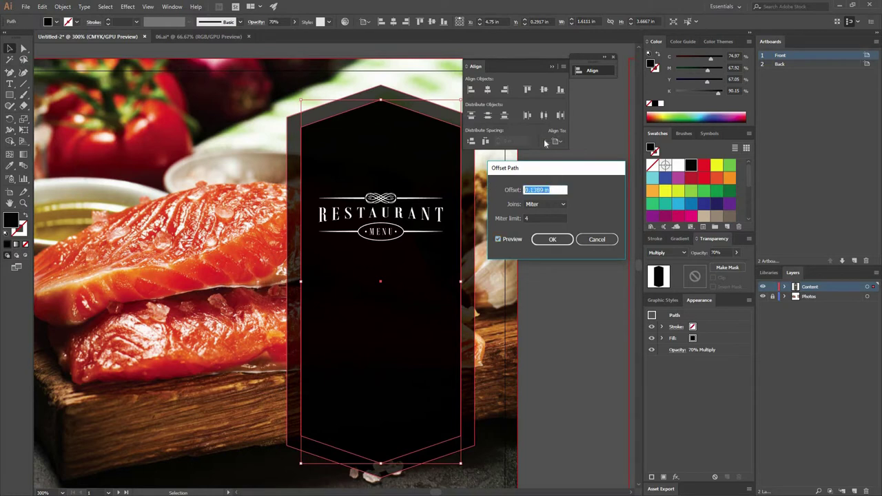
{"action": "type", "text": "-0"}
{"action": "type", "text": ".1"}
{"action": "key", "text": "Tab"}
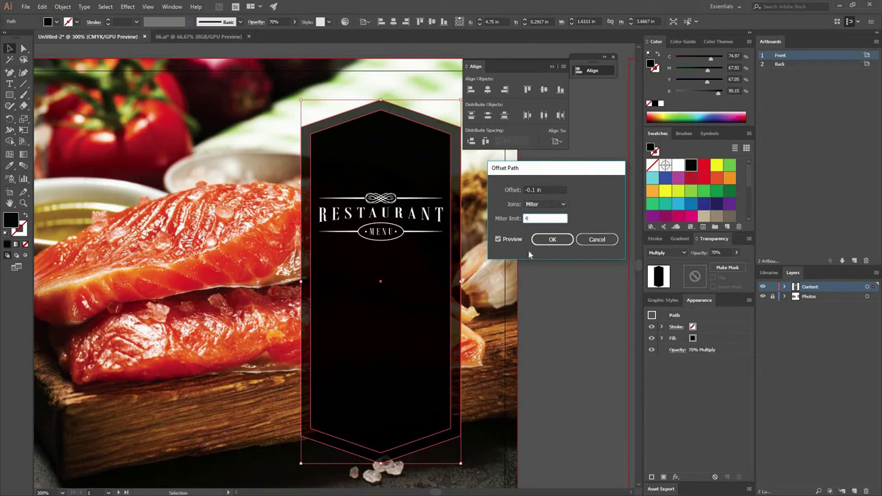
{"action": "left_click", "coordinate": [558, 241]}
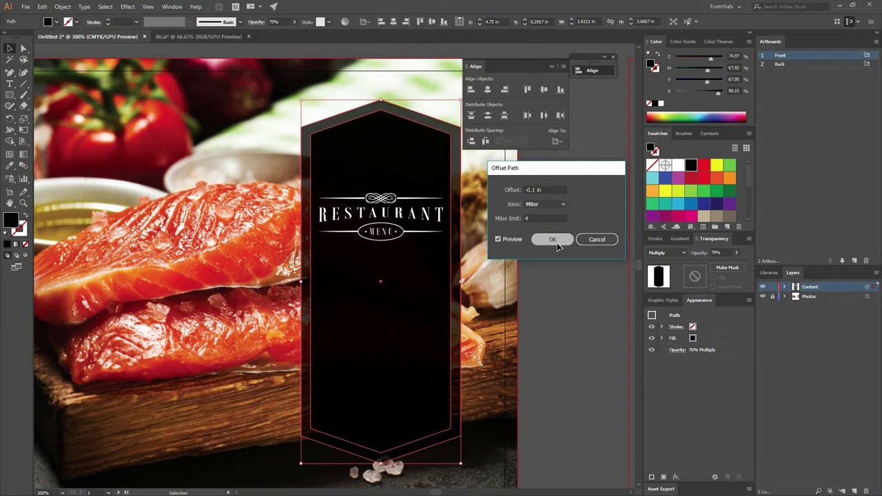
Give the inner banner path no fill and a white 1 pt stroke, with Normal blending mode and 100% opacity.
{"action": "left_click", "coordinate": [25, 225]}
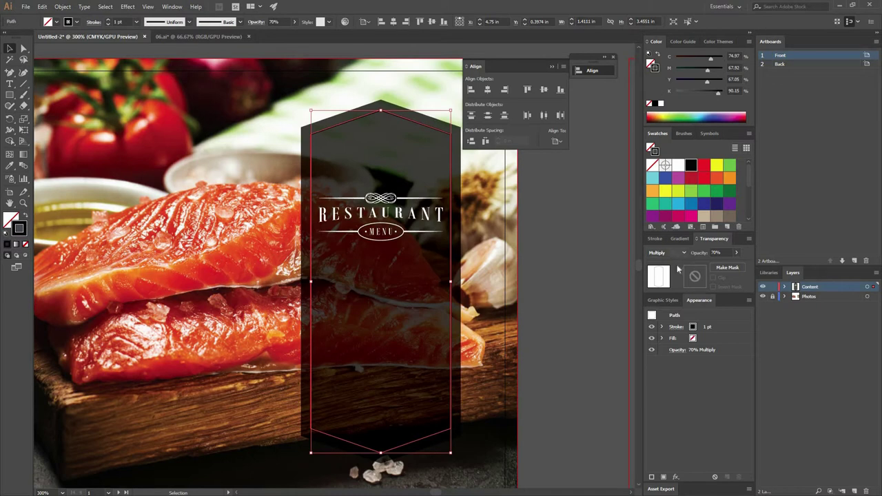
{"action": "left_click", "coordinate": [671, 253]}
{"action": "left_click", "coordinate": [660, 262]}
{"action": "key", "text": "Tab"}
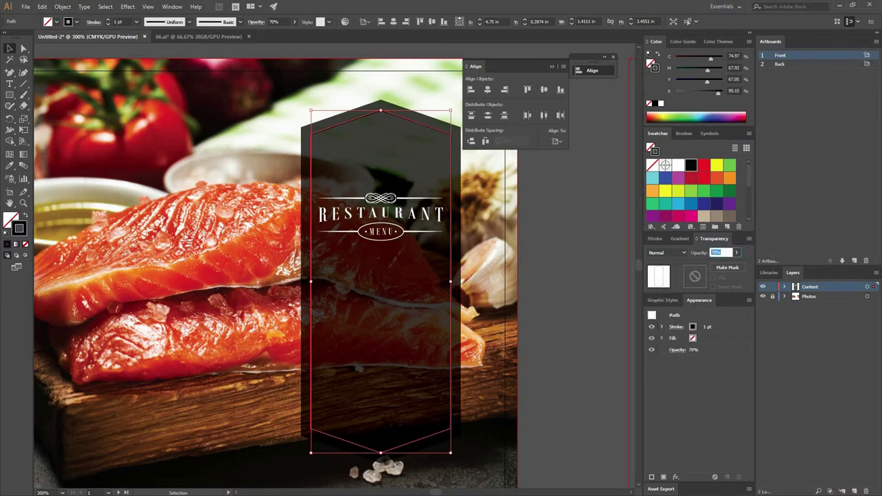
{"action": "type", "text": "100"}
{"action": "key", "text": "Return"}
{"action": "left_click", "coordinate": [661, 103]}
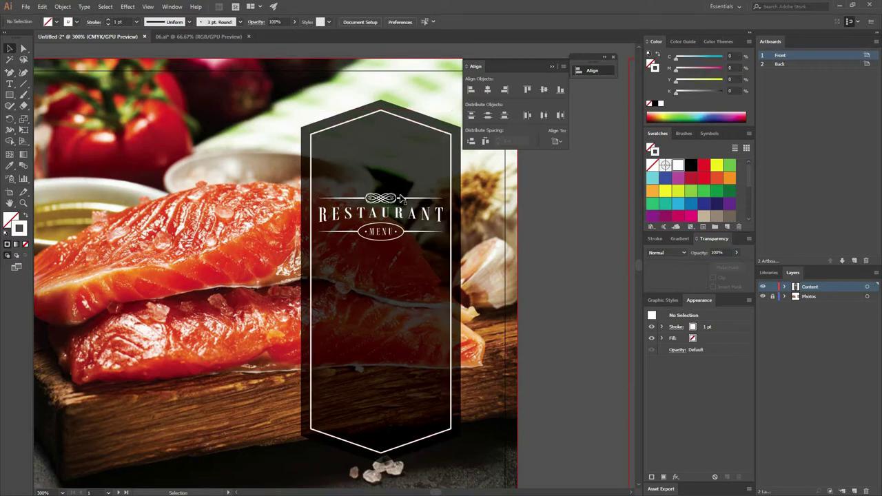
Reduce the white inner border's stroke weight to 0.5 pt.
{"action": "left_click", "coordinate": [448, 135]}
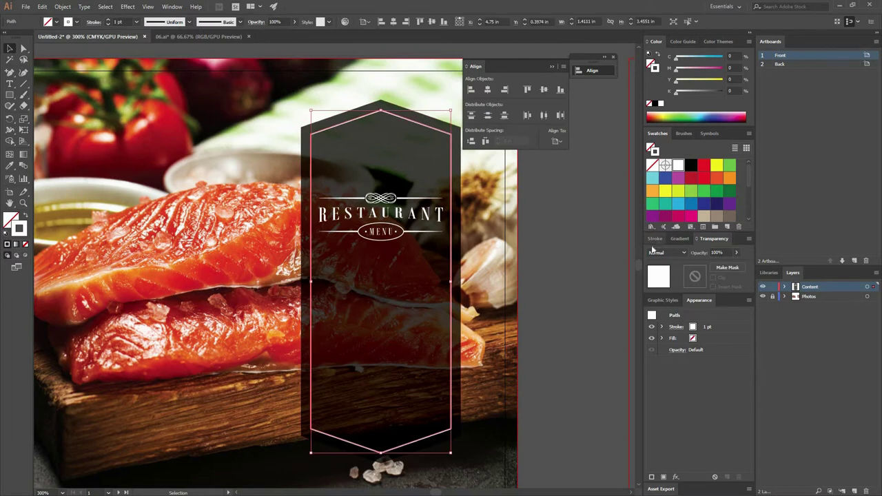
{"action": "left_click", "coordinate": [655, 238]}
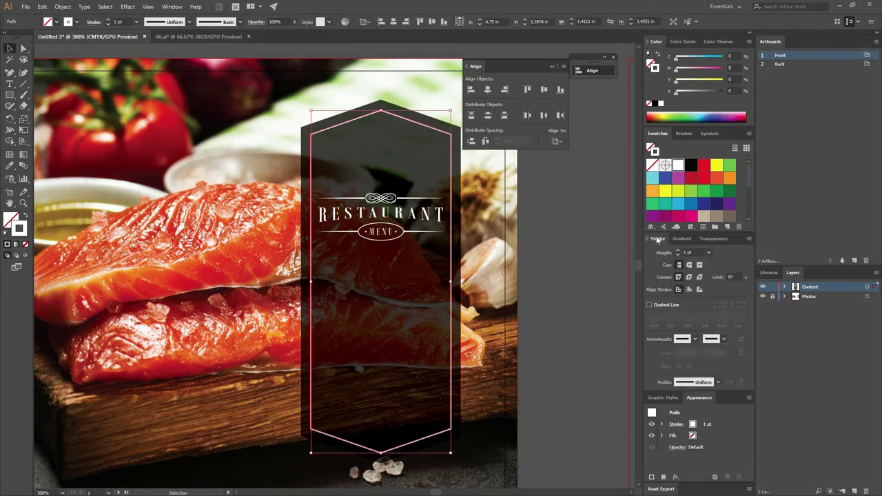
{"action": "left_click", "coordinate": [173, 9]}
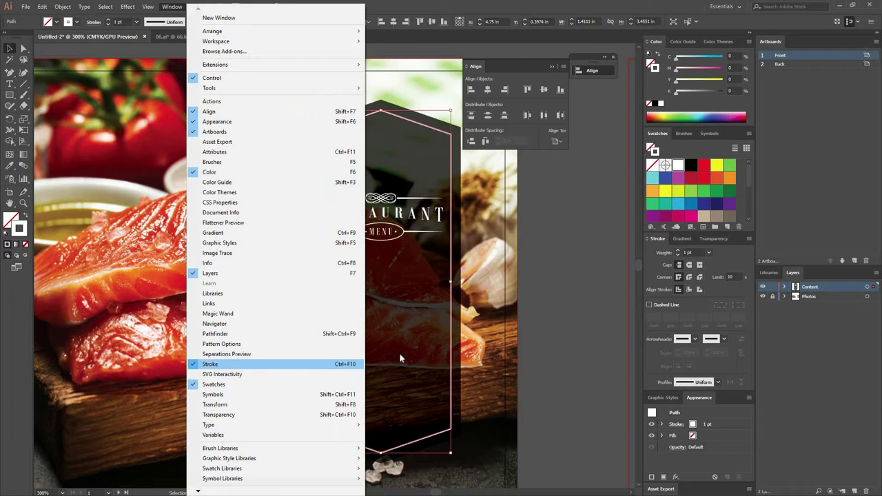
{"action": "left_click", "coordinate": [713, 256]}
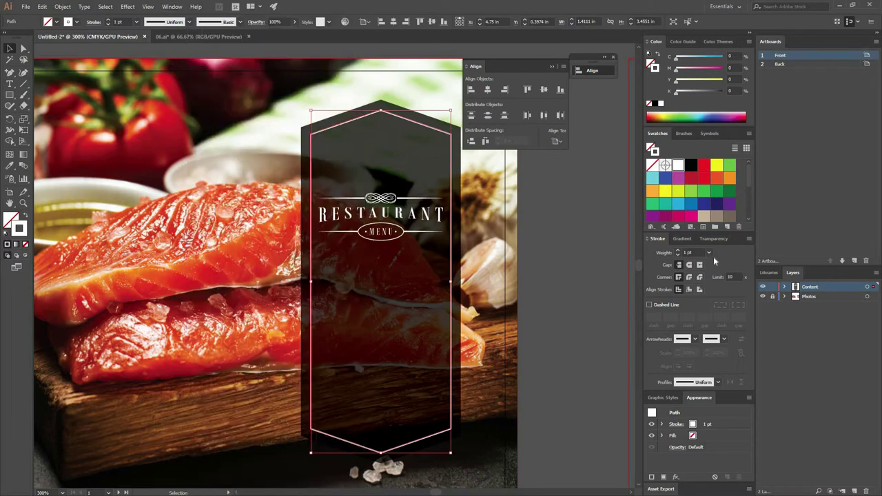
{"action": "left_click", "coordinate": [709, 253]}
{"action": "left_click", "coordinate": [721, 274]}
{"action": "left_click", "coordinate": [561, 274]}
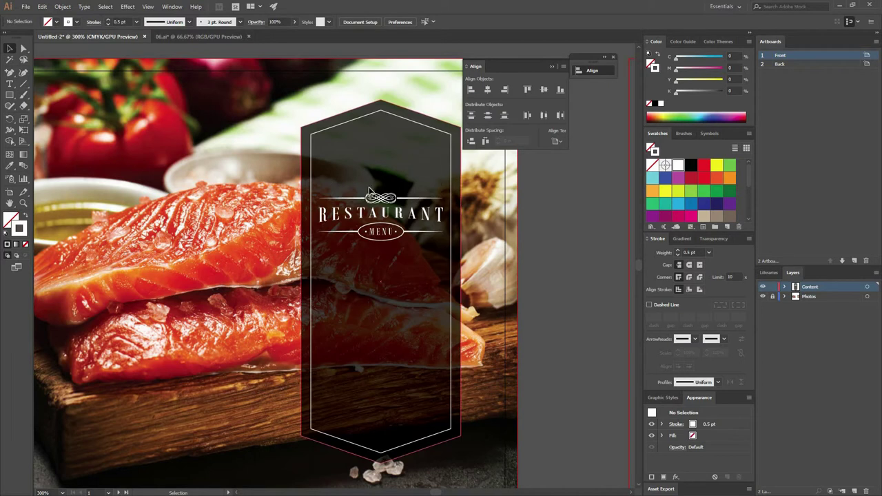
Move the "RESTAURANT MENU" emblem up toward the banner's peak and scale it down to about 1.11 in wide, keeping it horizontally centered.
{"action": "left_click", "coordinate": [384, 194]}
{"action": "left_click", "coordinate": [432, 197]}
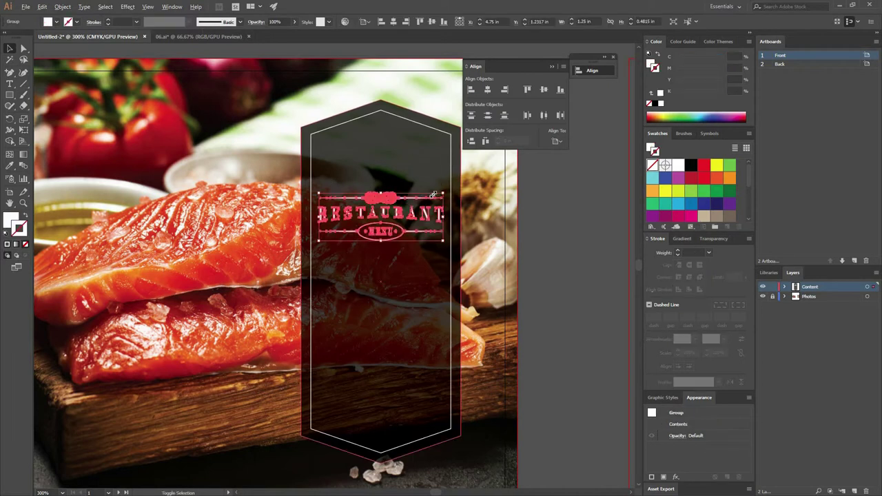
{"action": "left_click_drag", "start_coordinate": [393, 201], "coordinate": [391, 163]}
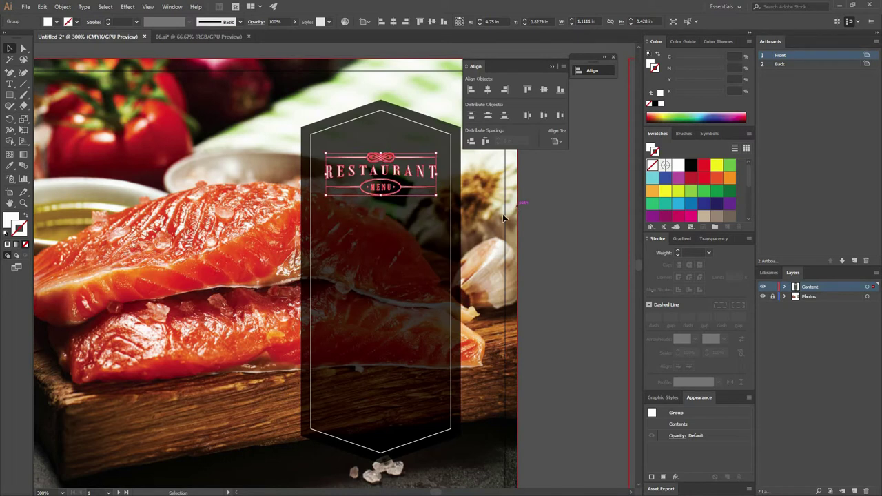
{"action": "left_click", "coordinate": [520, 208]}
{"action": "left_click_drag", "start_coordinate": [521, 211], "coordinate": [470, 186]}
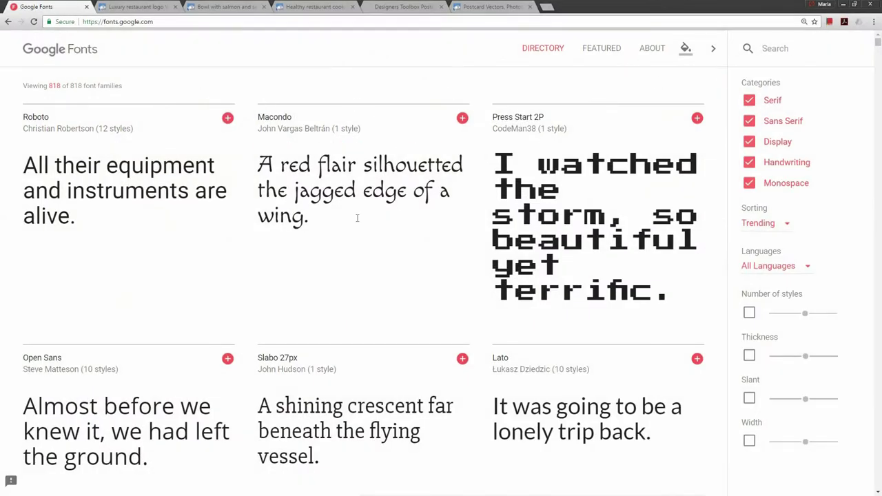
Switch to Google Fonts in the browser, search for "qui", open the Quicksand specimen and review its styles.
{"action": "scroll", "coordinate": [406, 205], "scroll_direction": "down", "scroll_amount": 8}
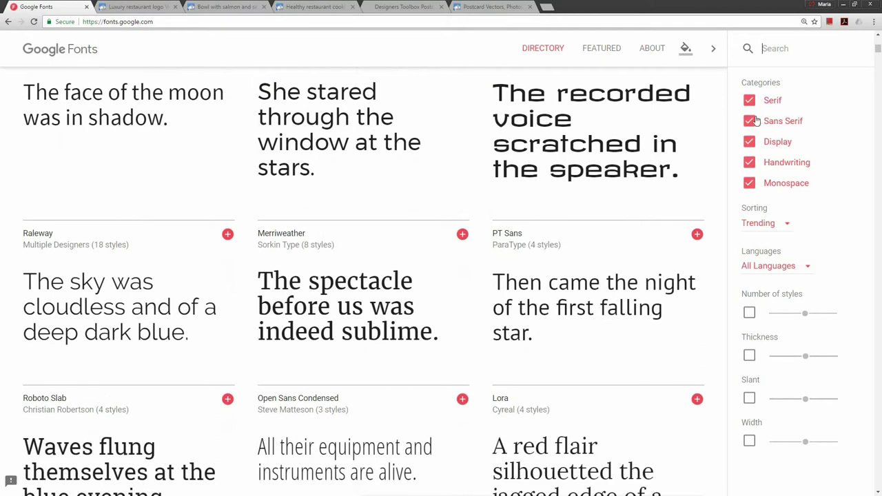
{"action": "left_click", "coordinate": [779, 47]}
{"action": "type", "text": "qui"}
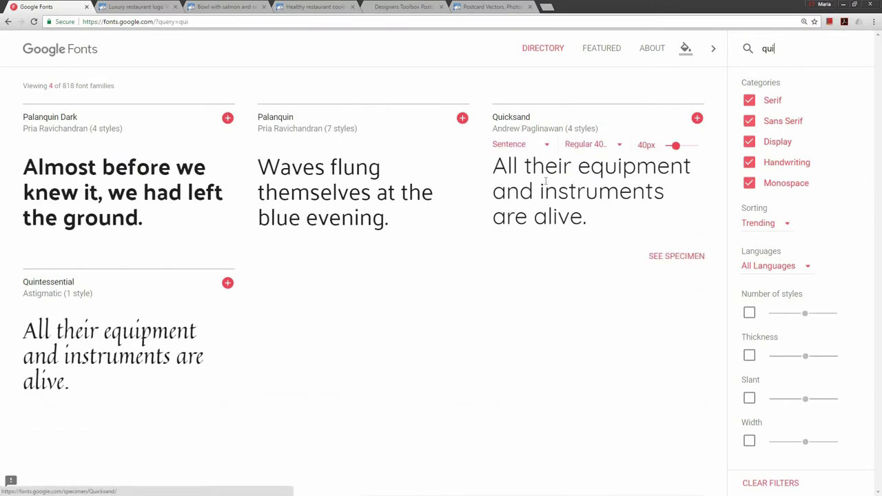
{"action": "left_click", "coordinate": [520, 120]}
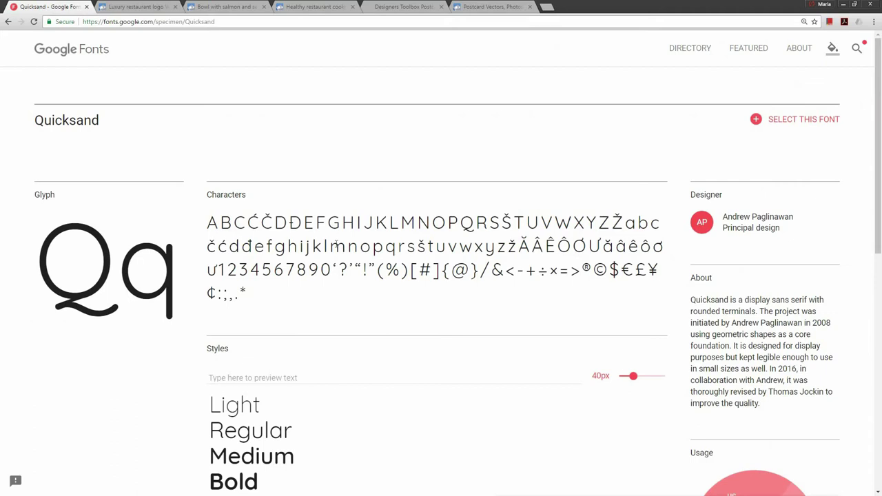
{"action": "scroll", "coordinate": [338, 271], "scroll_direction": "down", "scroll_amount": 3}
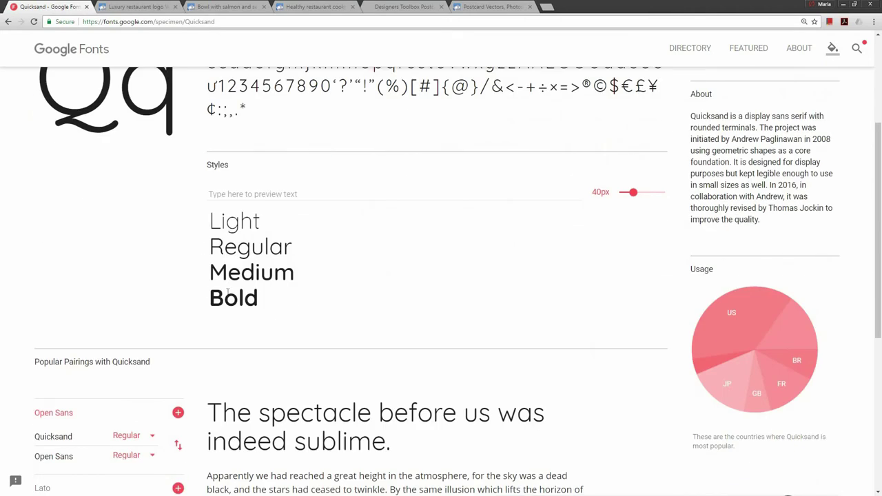
{"action": "left_click", "coordinate": [841, 5]}
Back in Illustrator, add point text on the photo beside the banner reading "Salmon" and "Tuesdays" on two lines.
{"action": "left_click", "coordinate": [380, 229]}
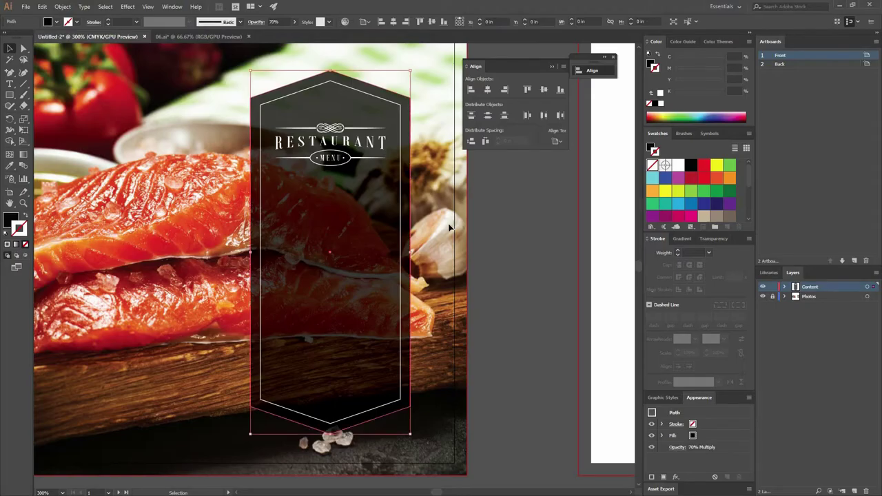
{"action": "left_click", "coordinate": [202, 134]}
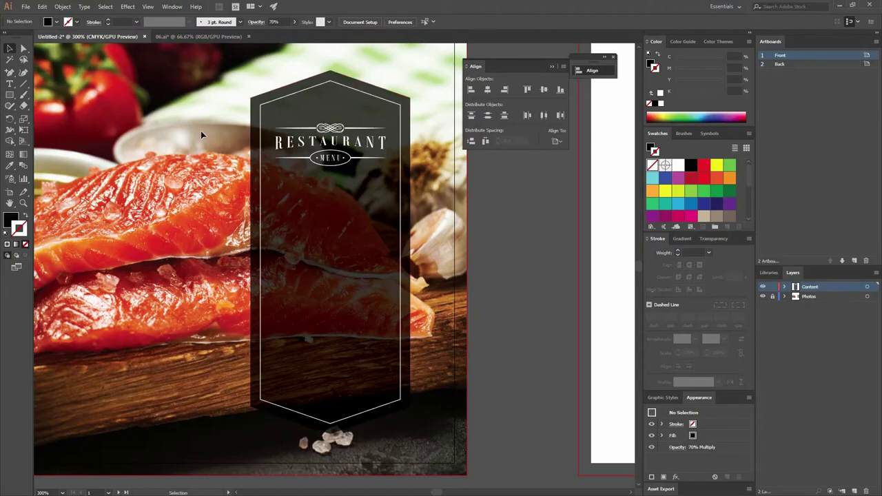
{"action": "left_click", "coordinate": [10, 84]}
{"action": "left_click", "coordinate": [122, 104]}
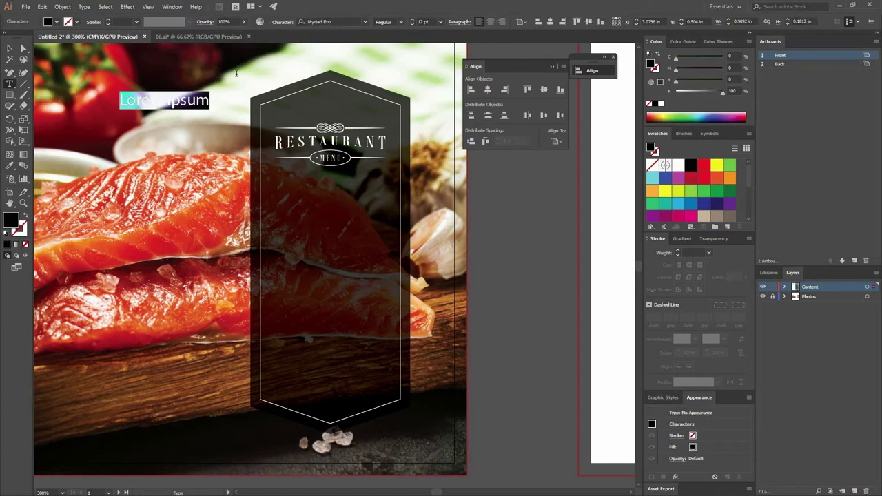
{"action": "type", "text": "Sa"}
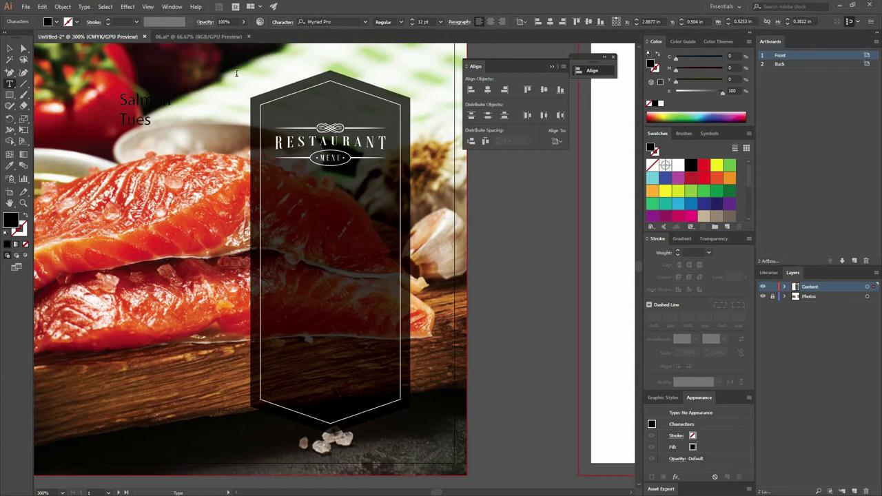
{"action": "type", "text": "lmon"}
{"action": "key", "text": "Return"}
{"action": "type", "text": "Tuesdays"}
{"action": "key", "text": "Escape"}
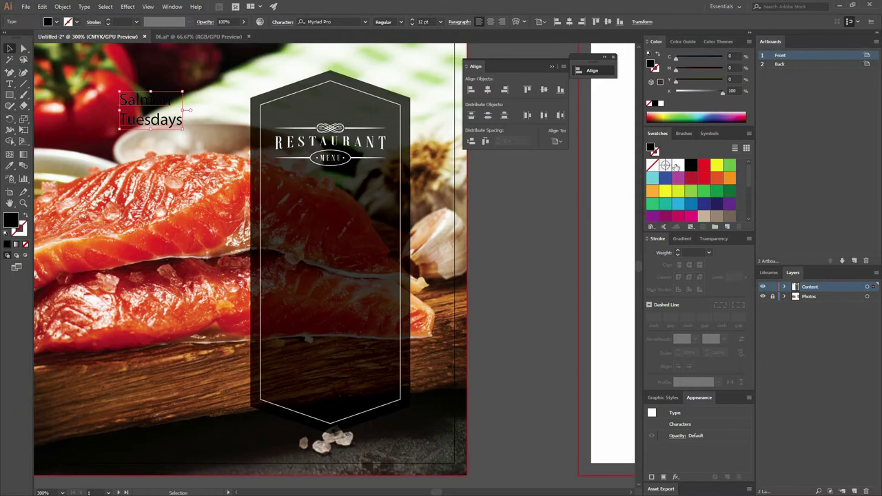
Give the "Salmon Tuesdays" text a white fill and set its font to Quicksand Bold.
{"action": "left_click", "coordinate": [330, 21]}
{"action": "type", "text": "quick"}
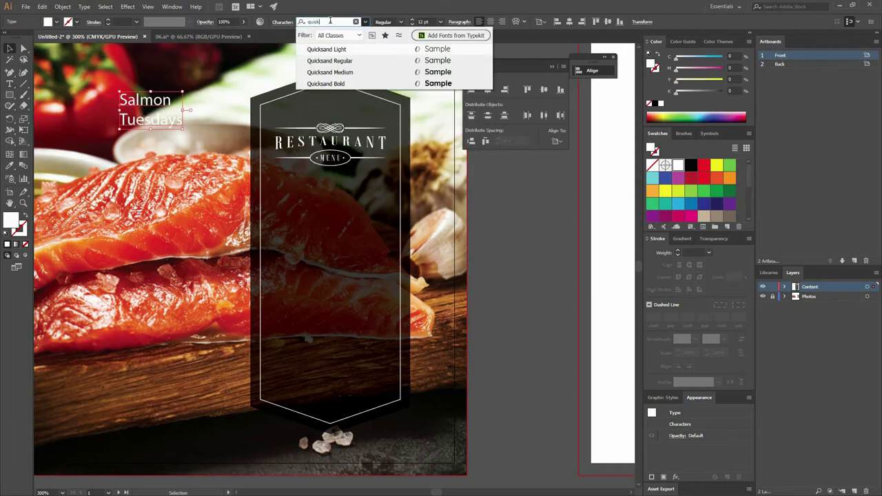
{"action": "left_click", "coordinate": [330, 83]}
Place the "Salmon Tuesdays" text below the emblem, with center-aligned lines and centered horizontally on the banner.
{"action": "left_click_drag", "start_coordinate": [146, 102], "coordinate": [327, 198]}
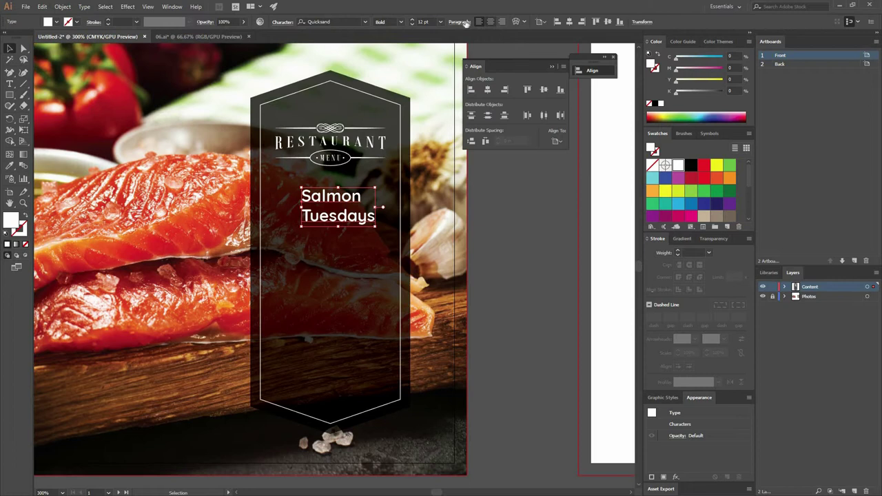
{"action": "key", "text": "ctrl+shift+c"}
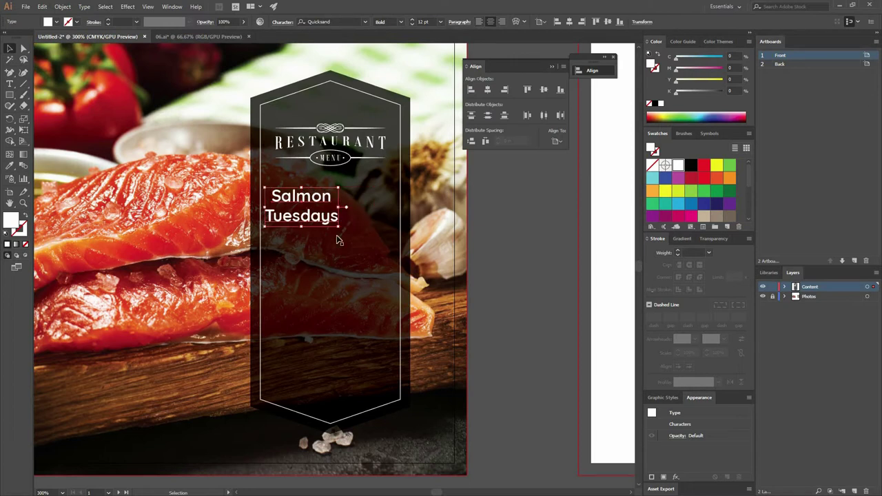
{"action": "left_click", "coordinate": [395, 177]}
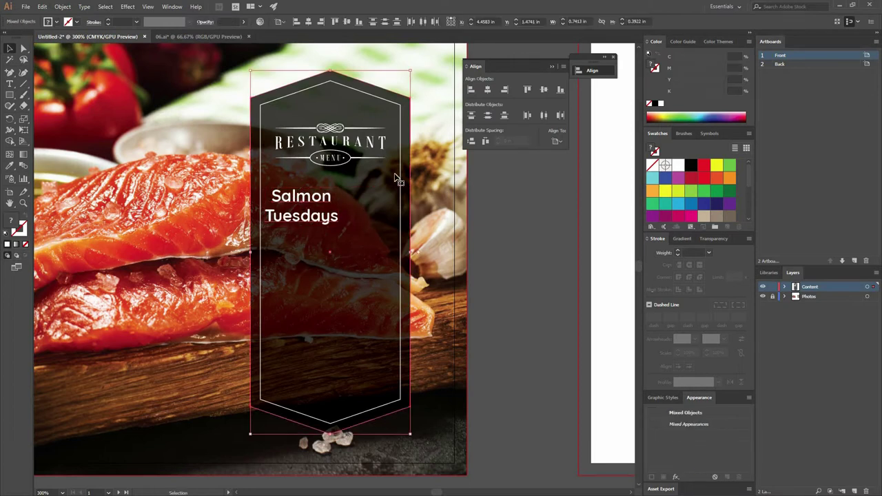
{"action": "left_click", "coordinate": [486, 90]}
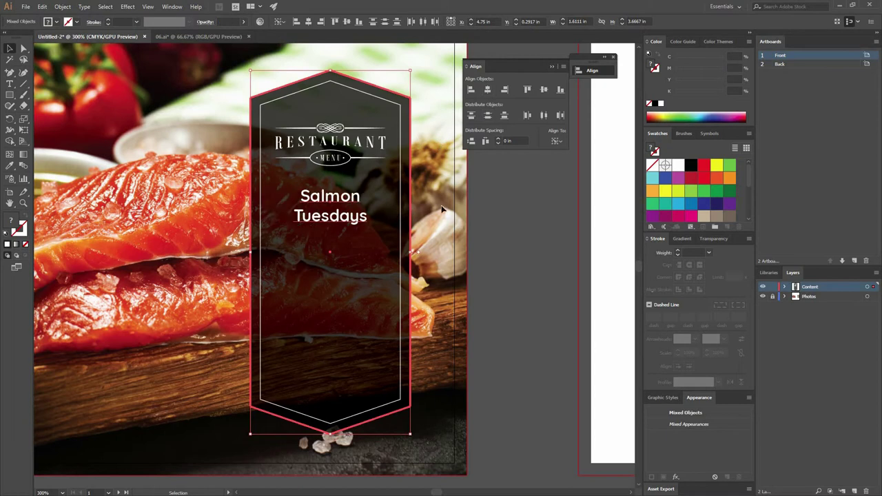
{"action": "left_click", "coordinate": [441, 209]}
Show the Character settings and scale the "Salmon Tuesdays" text up about its center to about 1.25 in wide.
{"action": "left_click", "coordinate": [338, 215]}
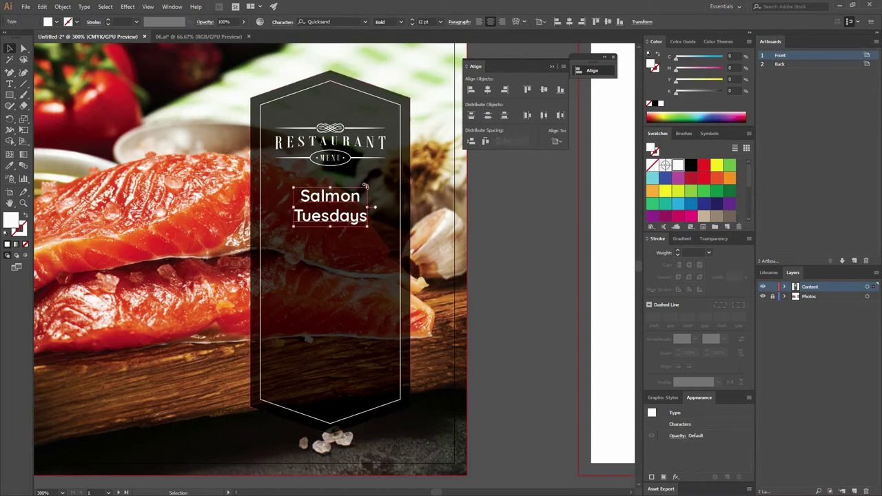
{"action": "left_click", "coordinate": [330, 219]}
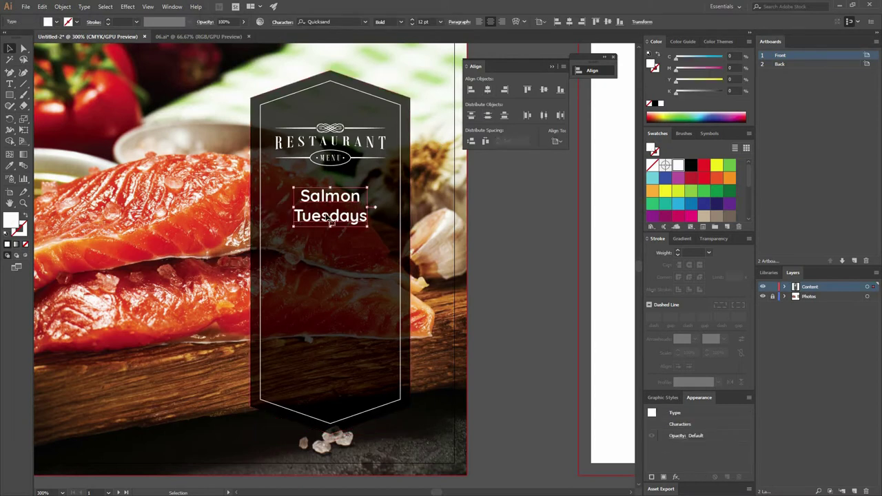
{"action": "left_click", "coordinate": [171, 7]}
{"action": "mouse_move", "coordinate": [207, 424]}
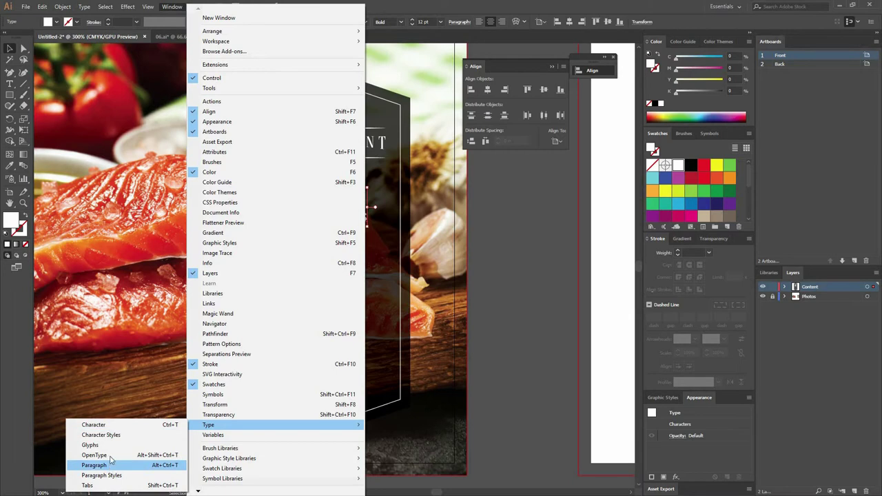
{"action": "left_click", "coordinate": [115, 426]}
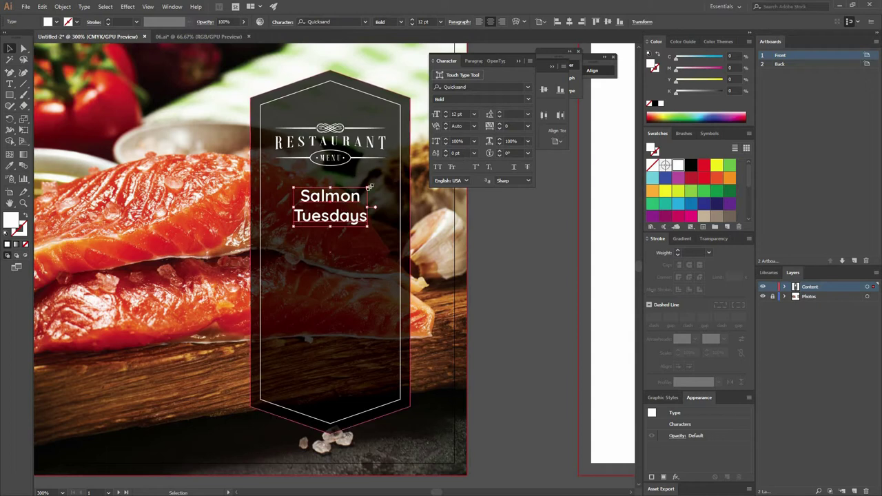
{"action": "mouse_move", "coordinate": [385, 178]}
{"action": "left_mouse_down"}
{"action": "mouse_move", "coordinate": [393, 173]}
{"action": "mouse_move", "coordinate": [381, 196]}
{"action": "mouse_move", "coordinate": [279, 196]}
{"action": "mouse_move", "coordinate": [382, 190]}
{"action": "left_mouse_up"}
Increase the font size of the word "Salmon" to 25 pt to match the width of "Tuesdays".
{"action": "double_click", "coordinate": [354, 196]}
{"action": "double_click", "coordinate": [354, 197]}
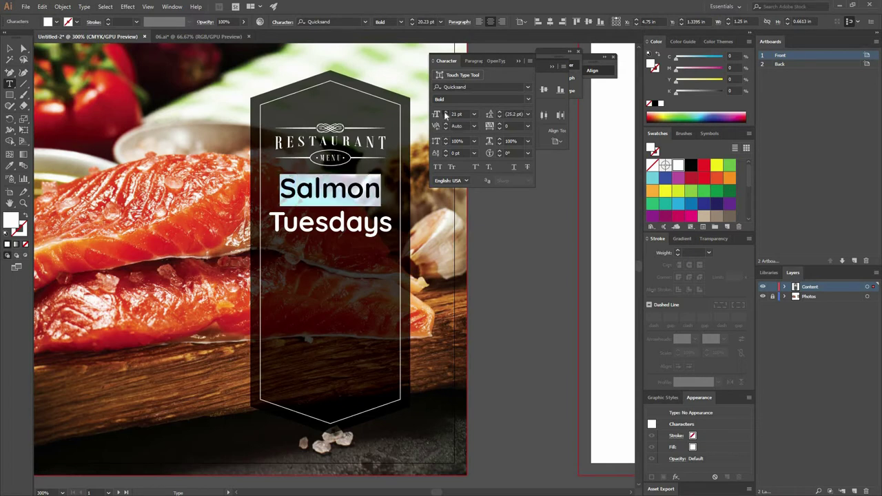
{"action": "left_click", "coordinate": [445, 111]}
{"action": "left_click", "coordinate": [445, 111]}
{"action": "left_click", "coordinate": [445, 111]}
{"action": "left_click", "coordinate": [445, 112]}
{"action": "left_click", "coordinate": [445, 111]}
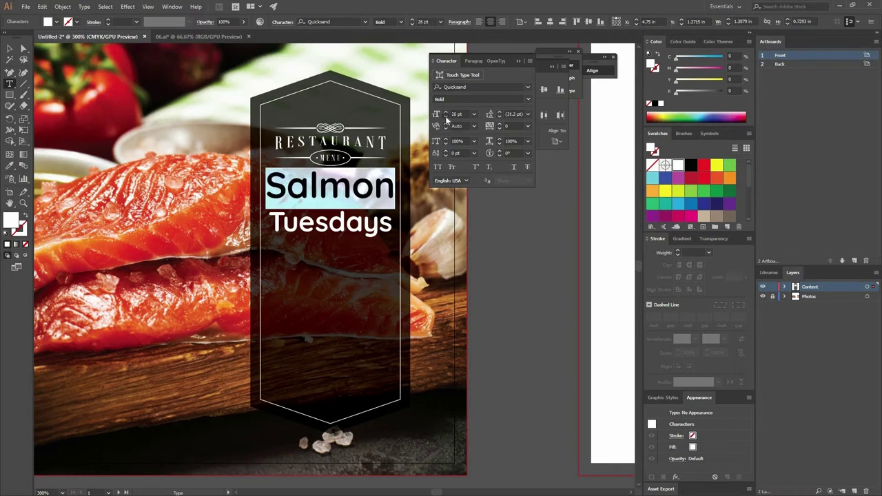
{"action": "left_click", "coordinate": [446, 117]}
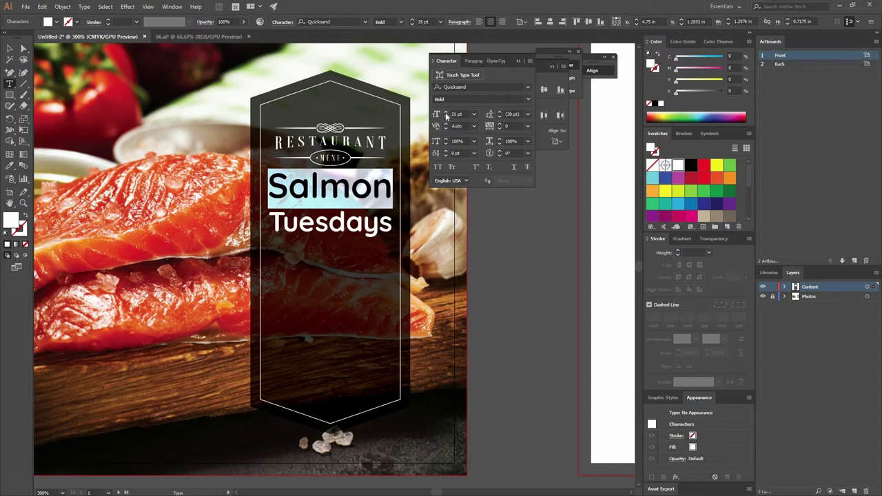
Tighten the leading of both "Salmon Tuesdays" lines to 17 pt and finish editing the text.
{"action": "left_click", "coordinate": [302, 219]}
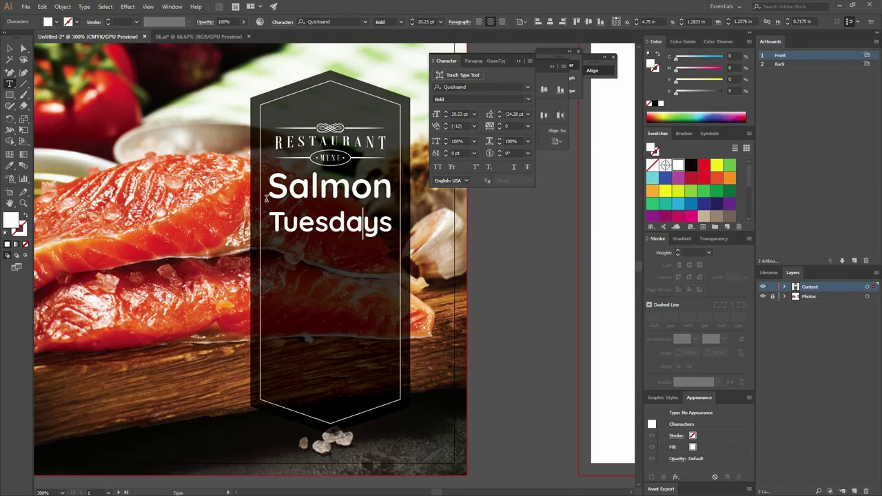
{"action": "left_click_drag", "start_coordinate": [267, 197], "coordinate": [394, 232]}
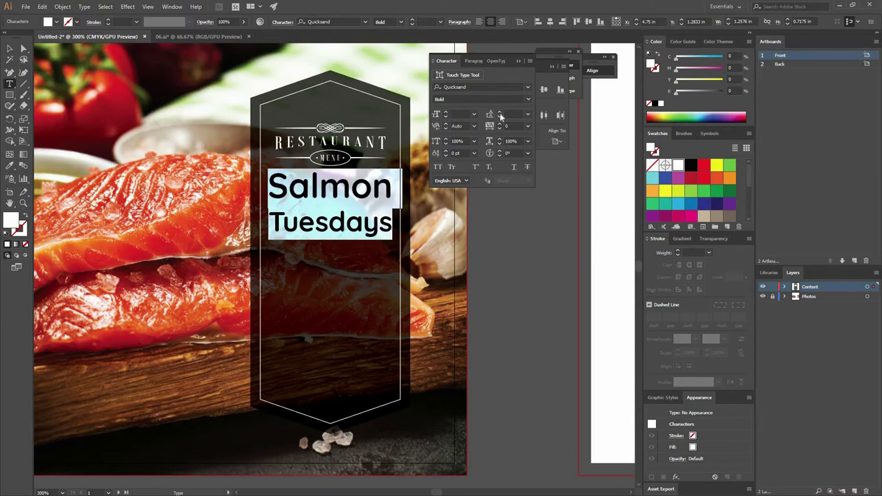
{"action": "left_click", "coordinate": [499, 117]}
{"action": "left_click", "coordinate": [499, 117]}
{"action": "left_click", "coordinate": [499, 117]}
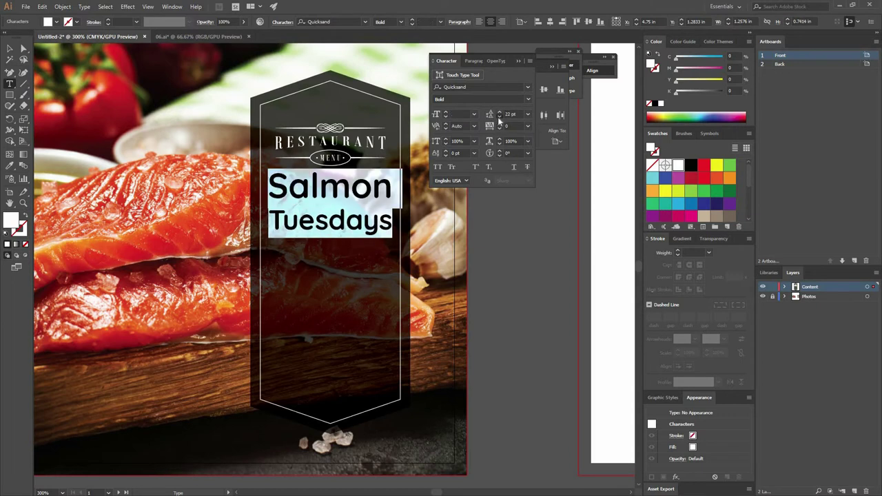
{"action": "left_click", "coordinate": [499, 118]}
{"action": "left_click", "coordinate": [499, 118]}
{"action": "left_click", "coordinate": [499, 117]}
{"action": "left_click", "coordinate": [500, 117]}
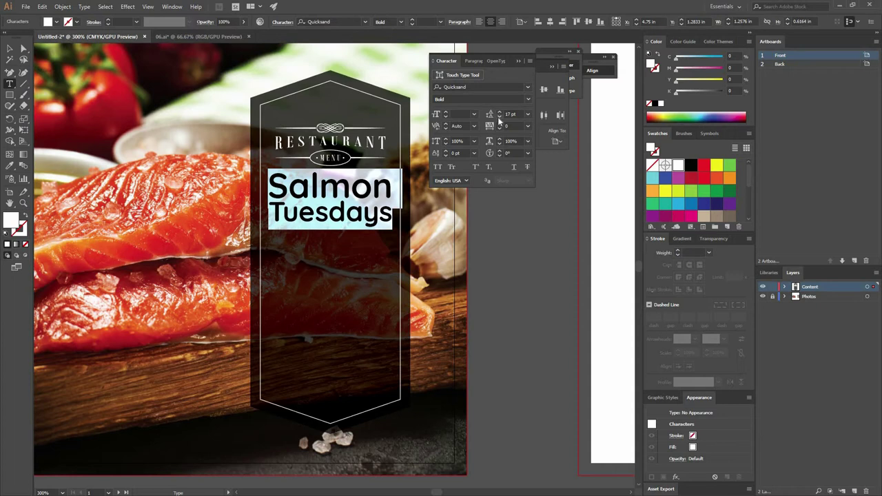
{"action": "left_click", "coordinate": [374, 201]}
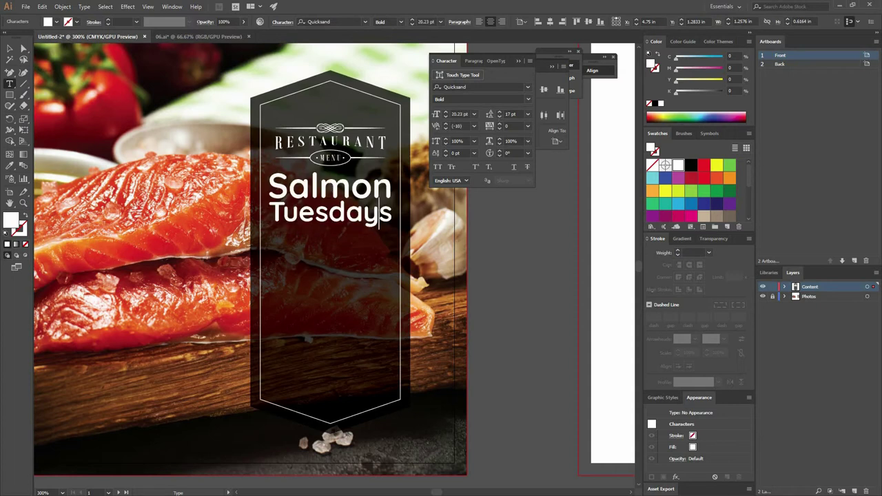
{"action": "left_click", "coordinate": [10, 49]}
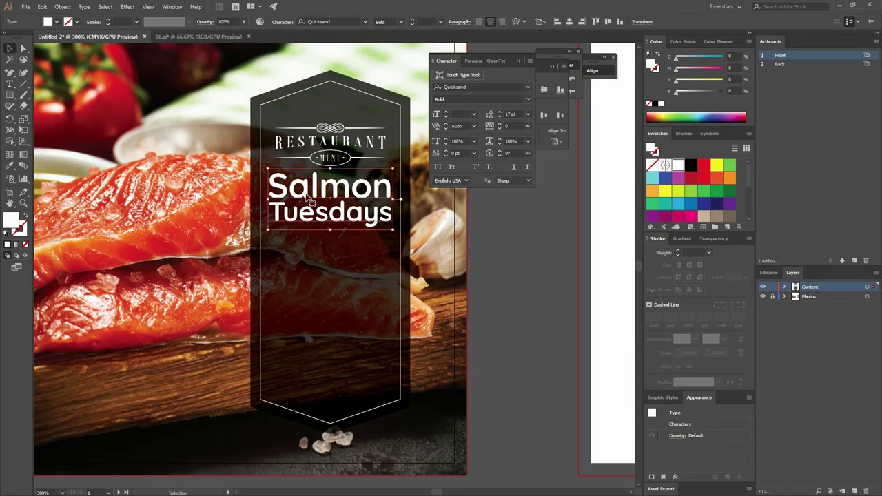
Center the "Salmon Tuesdays" text horizontally on the banner, and separate the Character settings from their floating group, closing the rest of the group.
{"action": "left_click", "coordinate": [359, 291]}
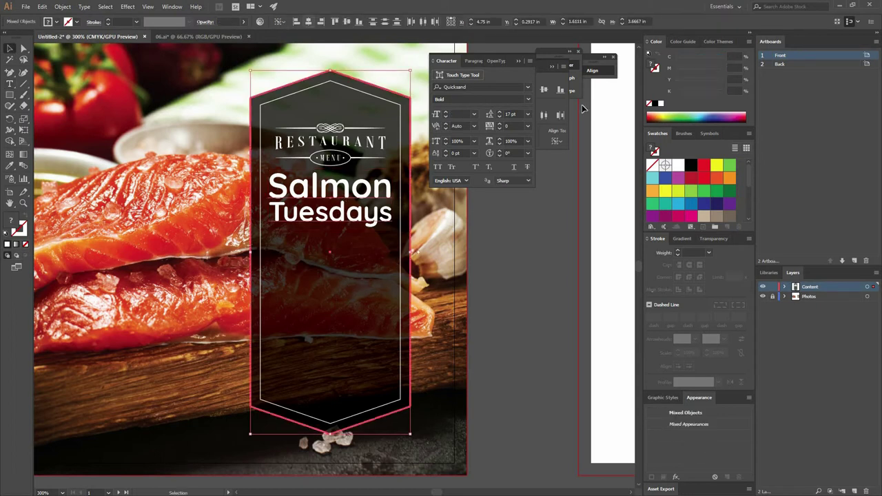
{"action": "key", "text": "ctrl+shift+a"}
{"action": "left_click_drag", "start_coordinate": [447, 62], "coordinate": [467, 231]}
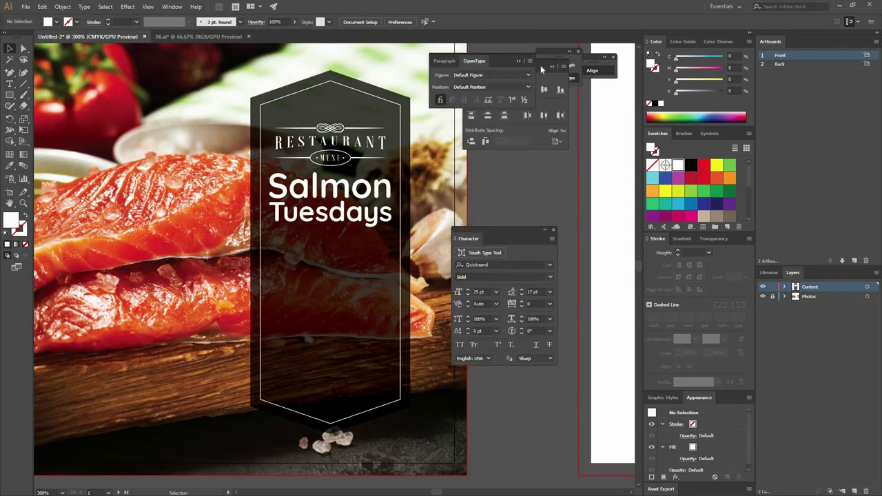
{"action": "left_click", "coordinate": [577, 53]}
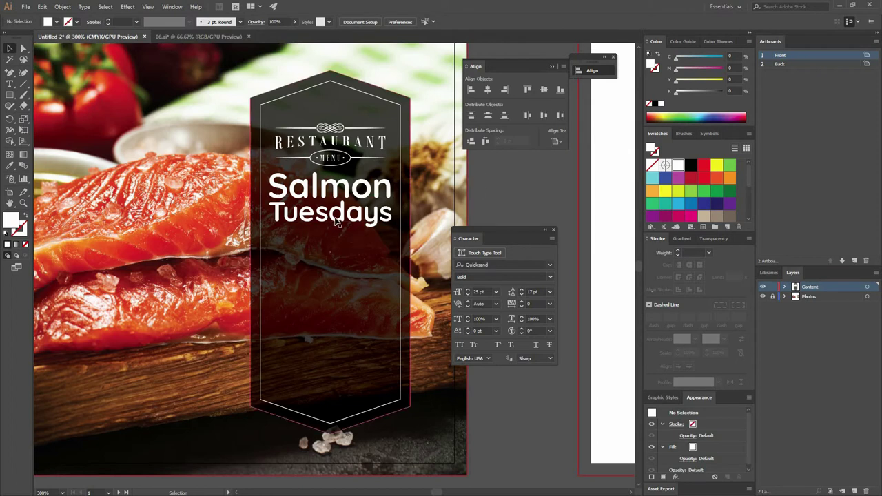
Add a separate line of text reading "HOT PRICE" over the salmon photo beside the banner.
{"action": "left_click", "coordinate": [10, 84]}
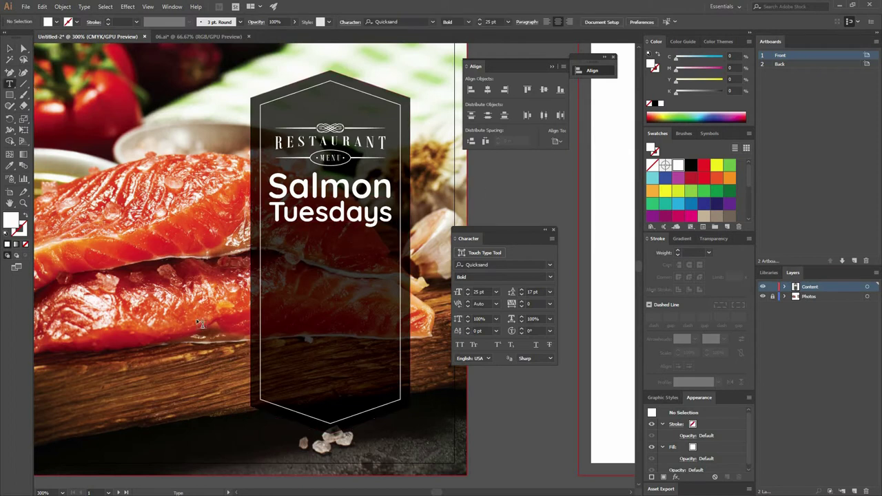
{"action": "left_click", "coordinate": [91, 317]}
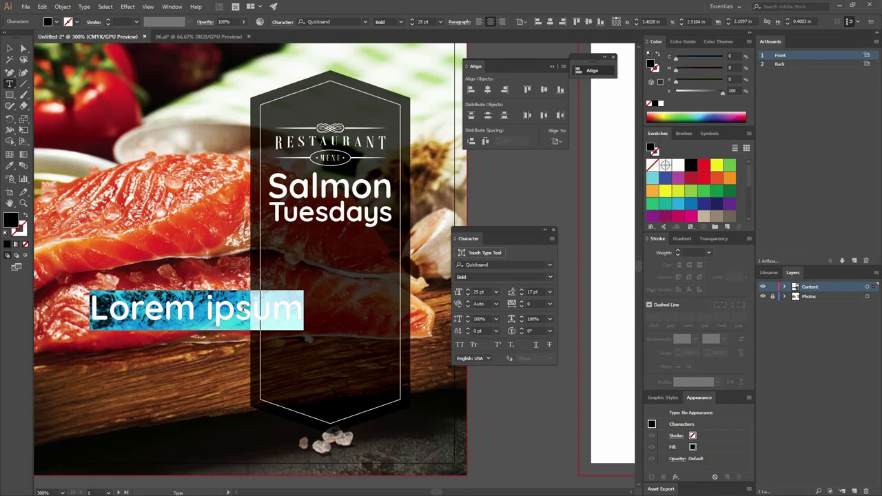
{"action": "type", "text": "HO"}
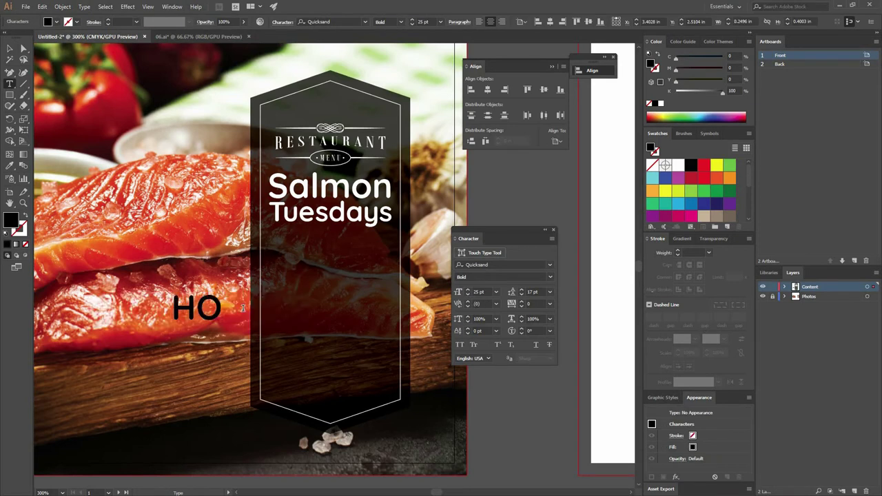
{"action": "type", "text": "T PRICE"}
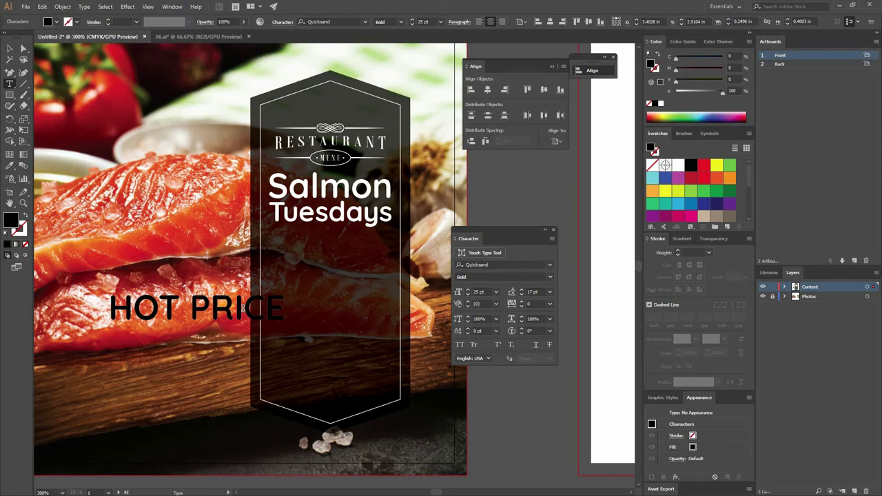
{"action": "left_click", "coordinate": [9, 49]}
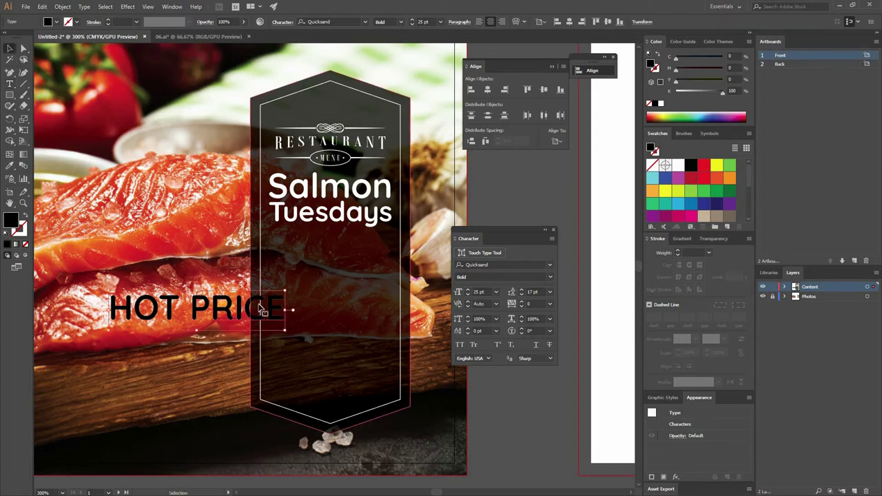
Sample the headline's style onto "HOT PRICE" so it becomes white 17 pt Quicksand Bold text.
{"action": "left_click", "coordinate": [467, 295]}
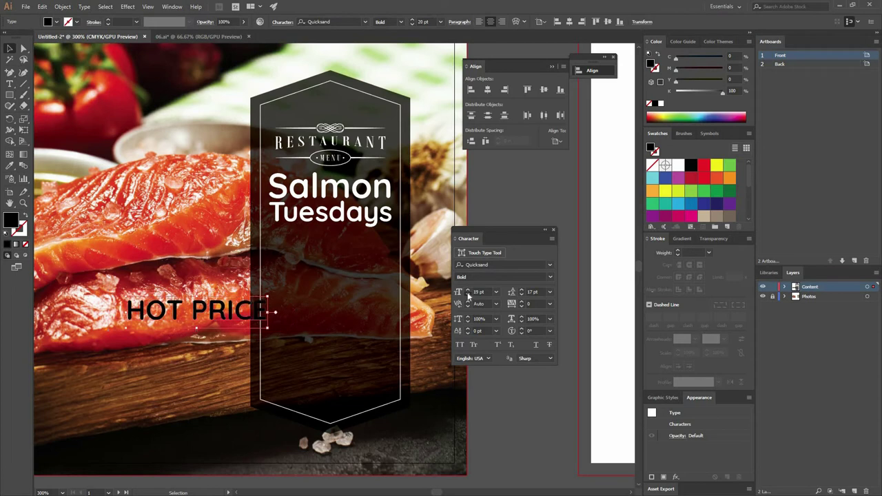
{"action": "left_click", "coordinate": [10, 165]}
{"action": "left_click", "coordinate": [314, 214]}
{"action": "left_click", "coordinate": [314, 214]}
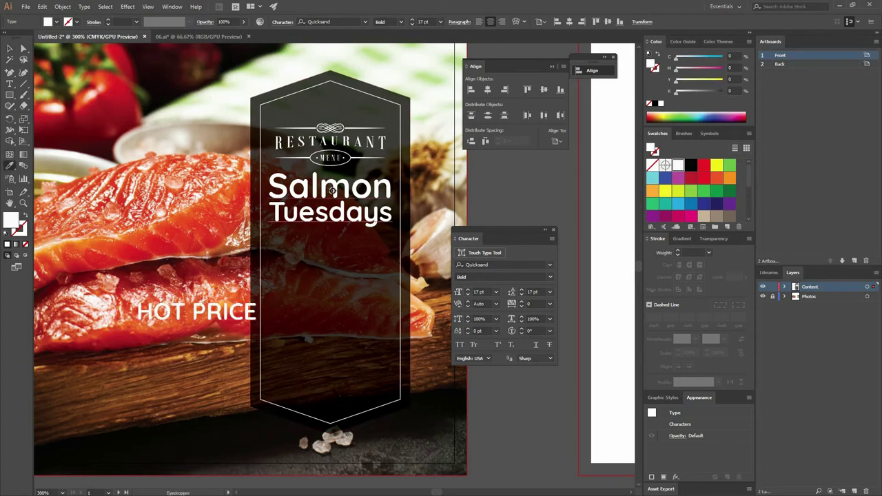
{"action": "left_click", "coordinate": [313, 184]}
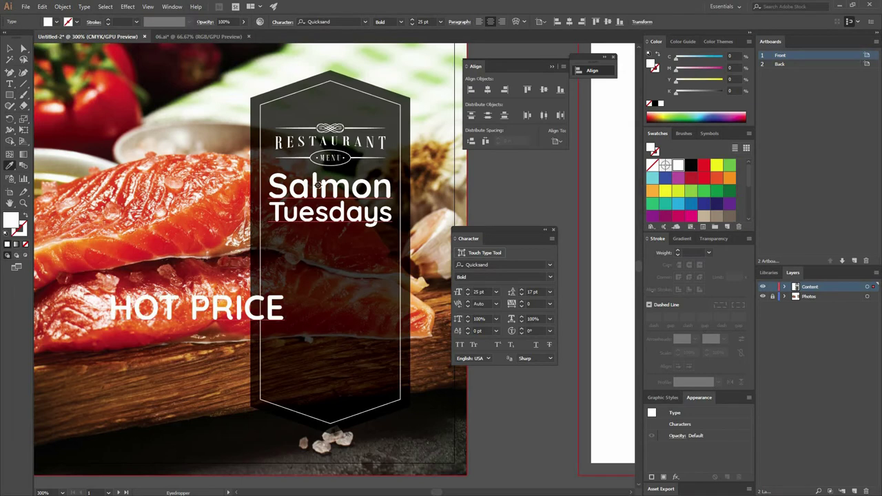
{"action": "left_click", "coordinate": [325, 182]}
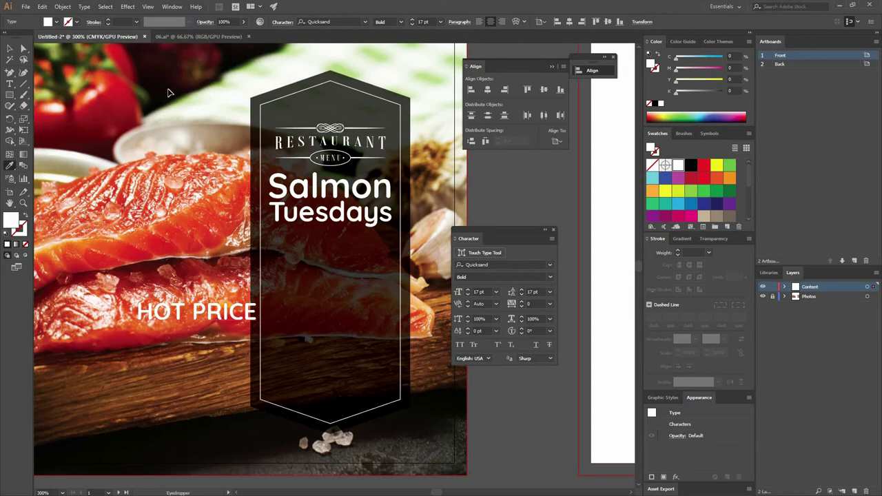
{"action": "key", "text": "v"}
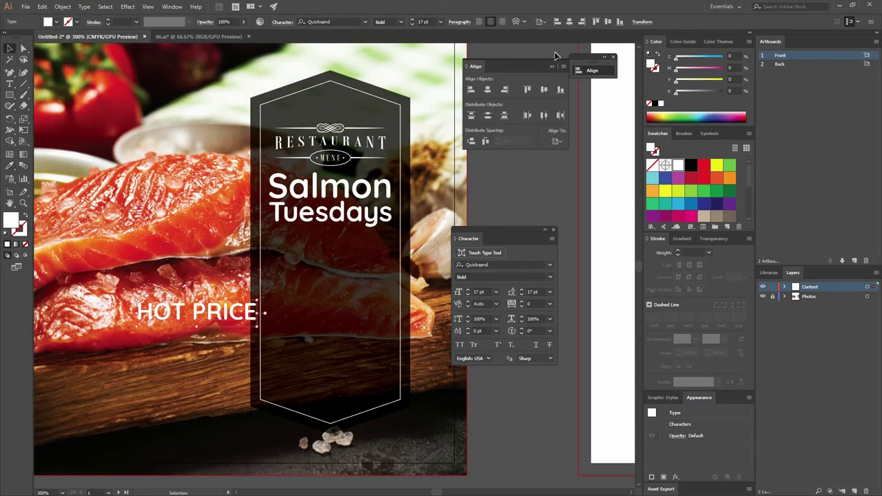
Center "HOT PRICE" horizontally on the banner and move it up slightly, leaving a gap below the headline.
{"action": "left_click", "coordinate": [374, 255], "text": "shift"}
{"action": "left_click", "coordinate": [488, 90]}
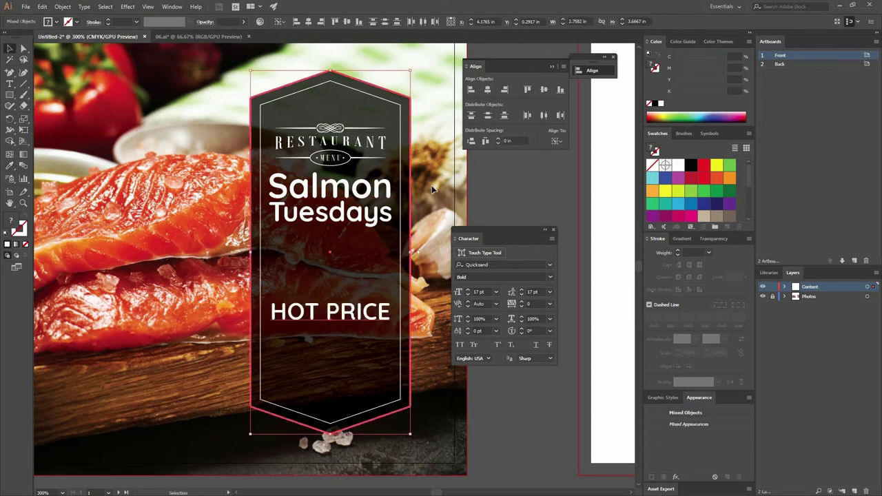
{"action": "key", "text": "ctrl+shift+a"}
{"action": "left_click_drag", "start_coordinate": [372, 312], "coordinate": [373, 287]}
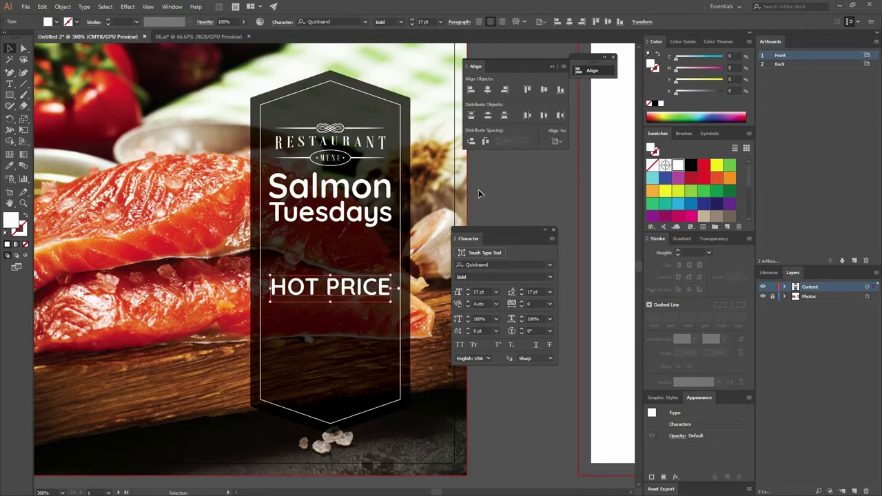
Duplicate "HOT PRICE" directly below itself and change the copy's text to "$19.99".
{"action": "left_click", "coordinate": [351, 283]}
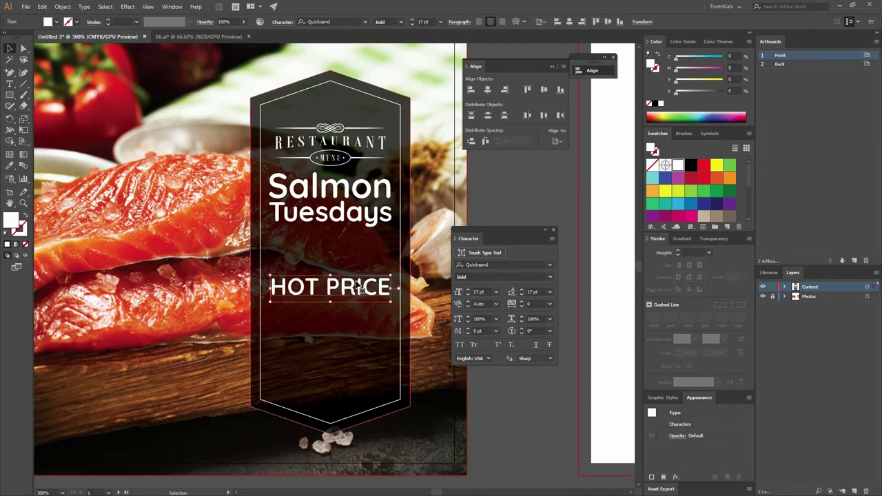
{"action": "left_click_drag", "start_coordinate": [358, 288], "coordinate": [353, 325]}
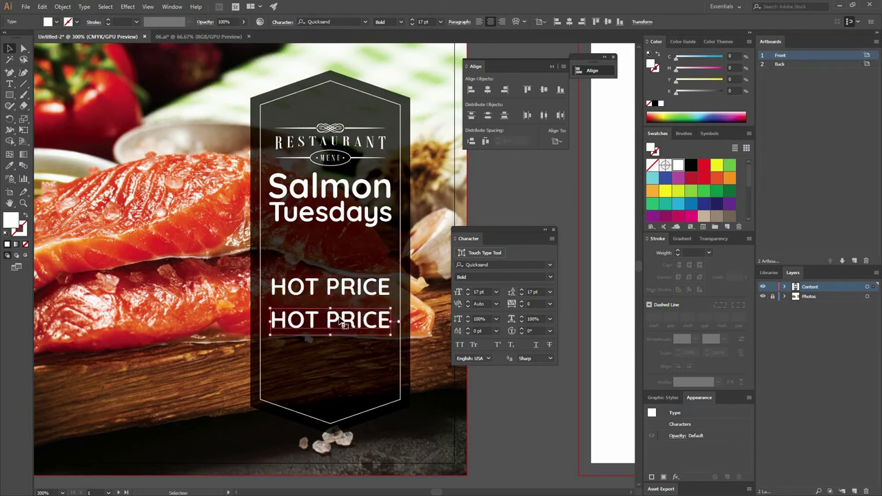
{"action": "double_click", "coordinate": [343, 321]}
{"action": "key", "text": "ctrl+a"}
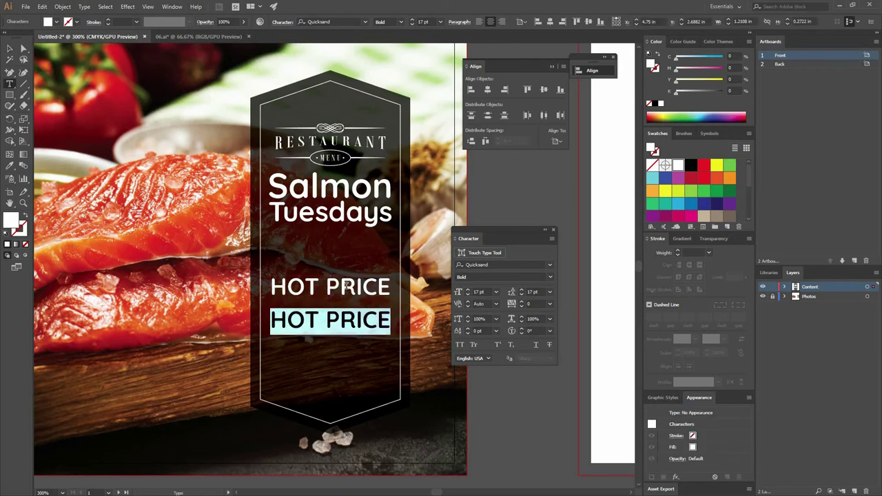
{"action": "type", "text": "$19"}
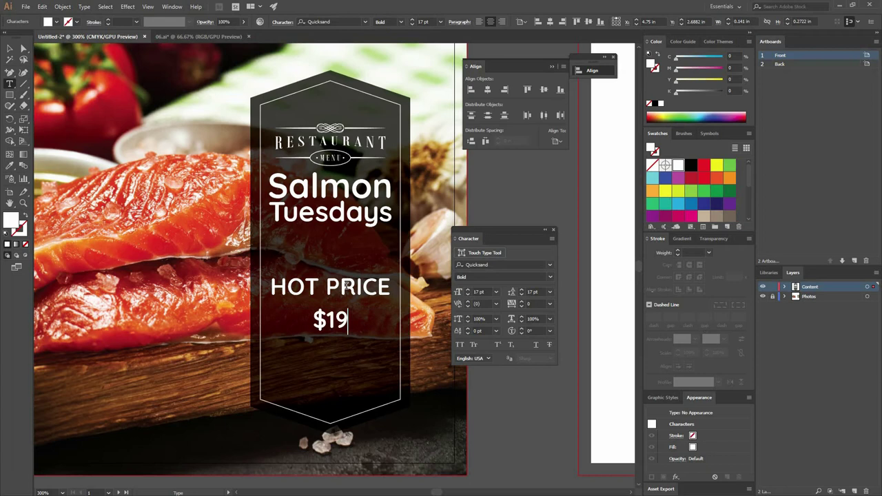
{"action": "type", "text": ".99"}
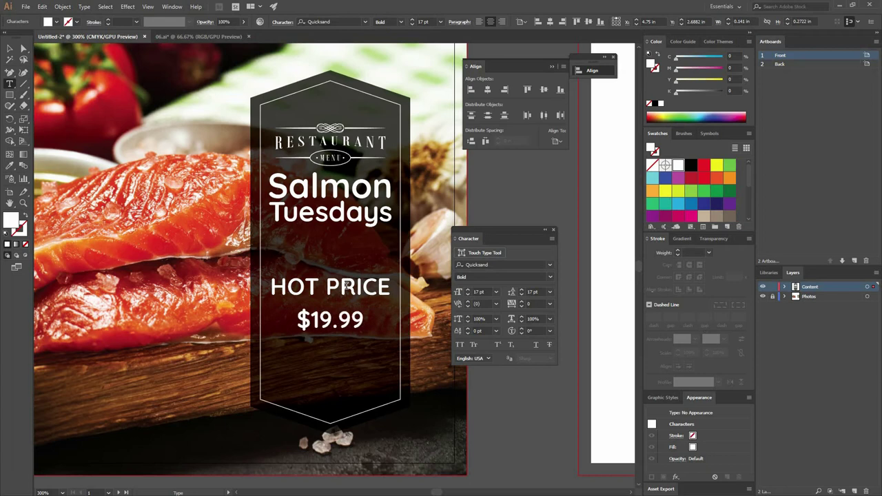
{"action": "left_click", "coordinate": [9, 47]}
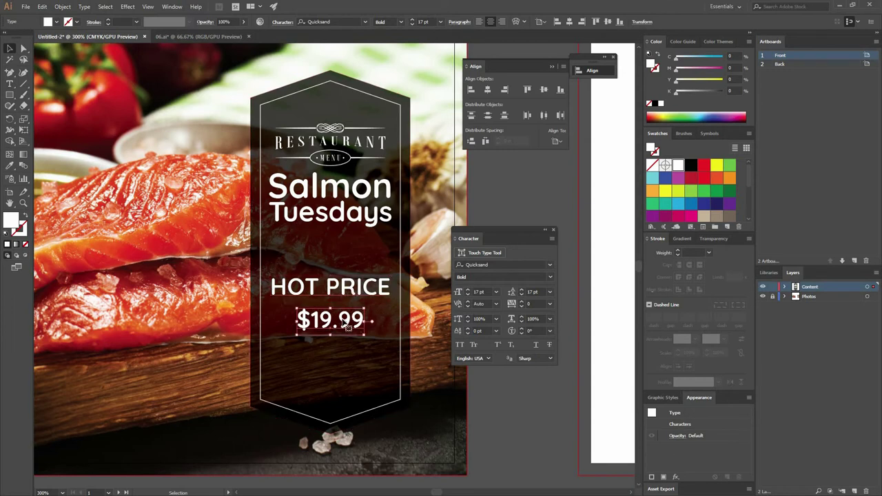
Enlarge the "$19.99" price to 30 pt and move it down to clear "HOT PRICE".
{"action": "left_click", "coordinate": [469, 291]}
{"action": "left_click", "coordinate": [468, 292]}
{"action": "left_click", "coordinate": [469, 291]}
{"action": "left_click", "coordinate": [468, 291]}
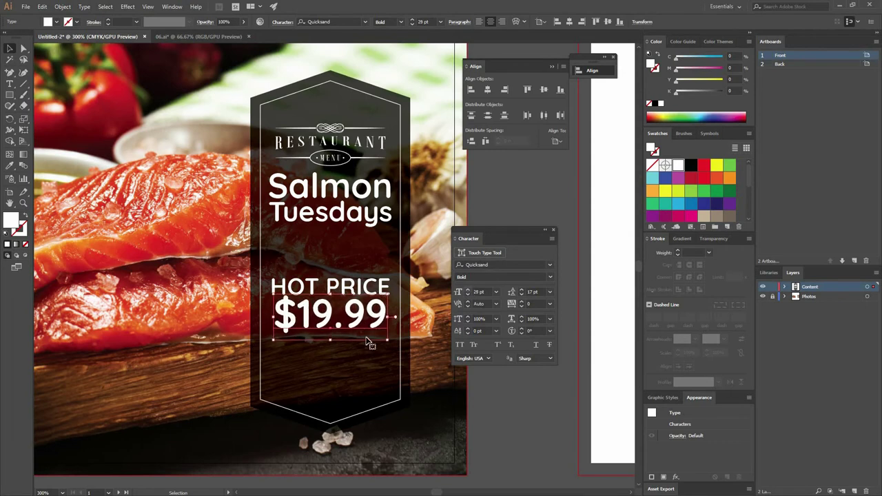
{"action": "left_click_drag", "start_coordinate": [365, 323], "coordinate": [365, 347]}
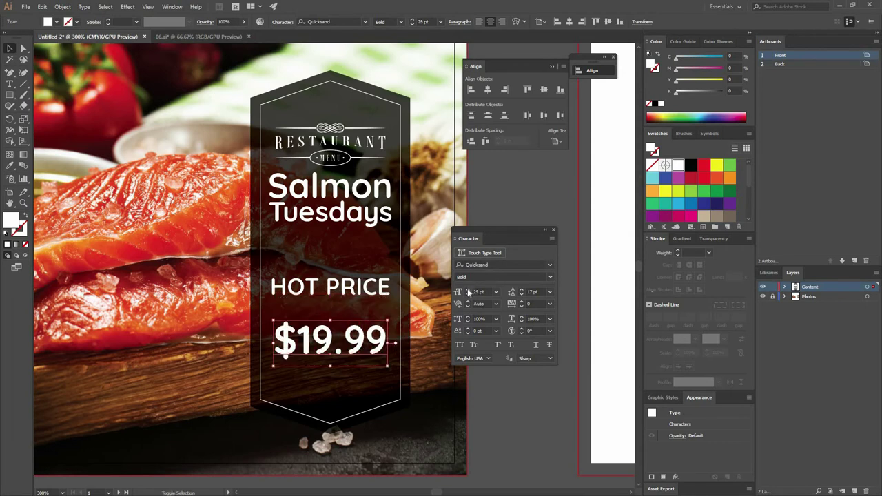
{"action": "left_click", "coordinate": [468, 291]}
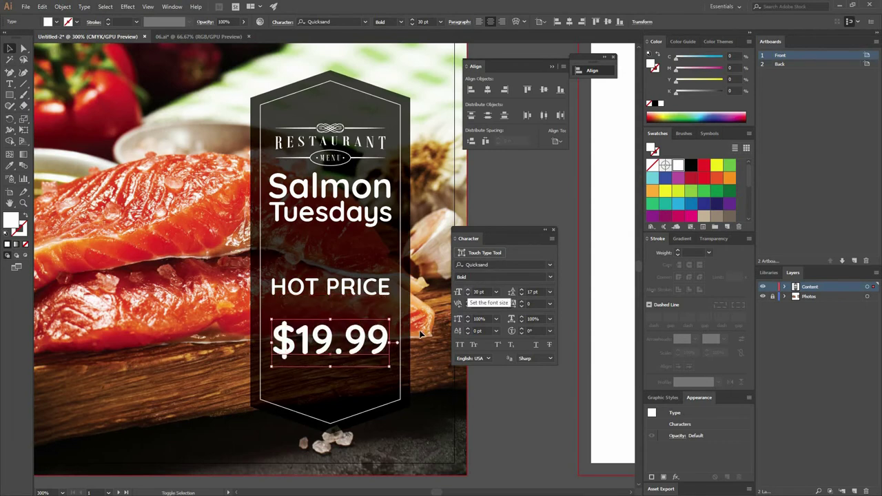
{"action": "left_click", "coordinate": [333, 268]}
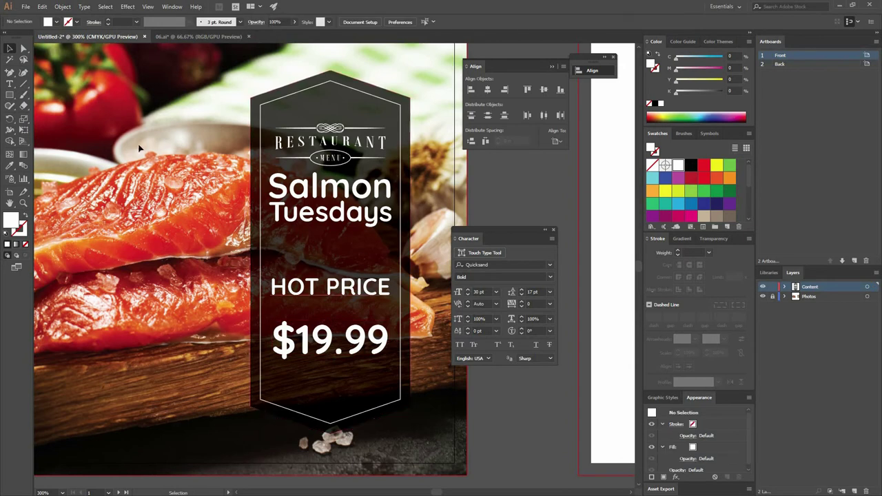
Draw a horizontal white line about 1.18 in wide between "Tuesdays" and "HOT PRICE", with a 1 pt stroke.
{"action": "left_click", "coordinate": [24, 83]}
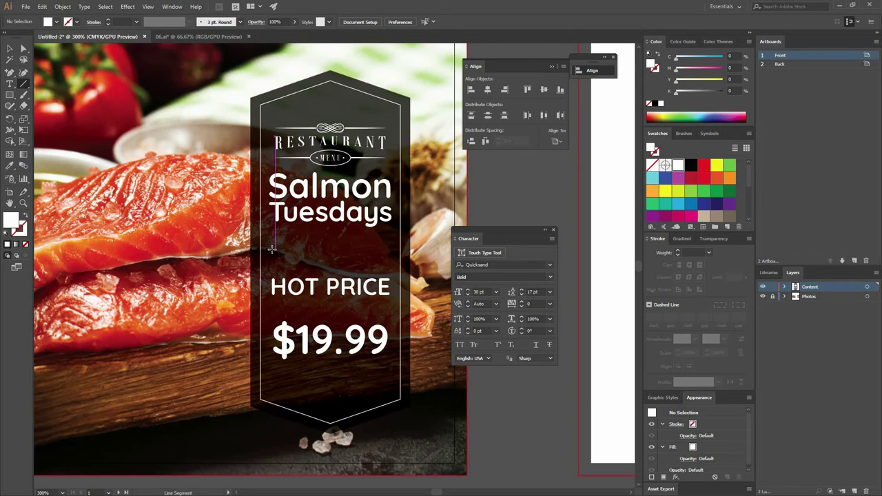
{"action": "left_click_drag", "start_coordinate": [273, 249], "coordinate": [389, 251]}
{"action": "left_click", "coordinate": [678, 165]}
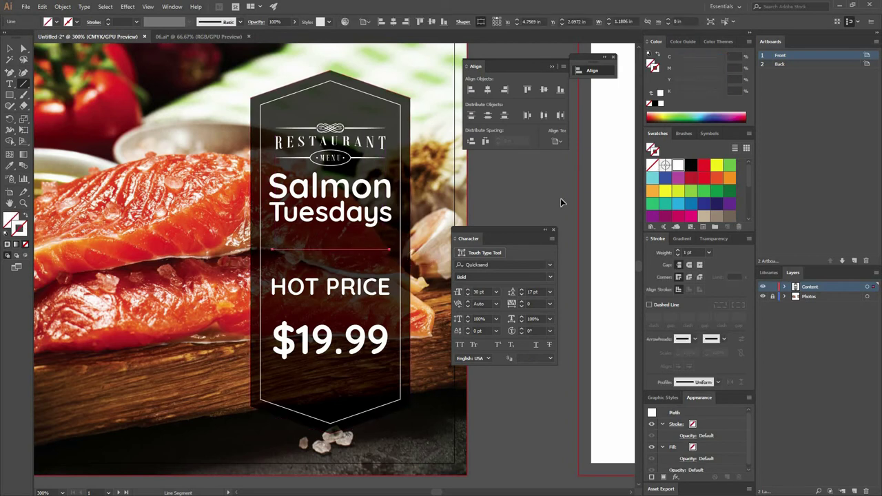
{"action": "key", "text": "v"}
{"action": "key", "text": "ctrl+shift+a"}
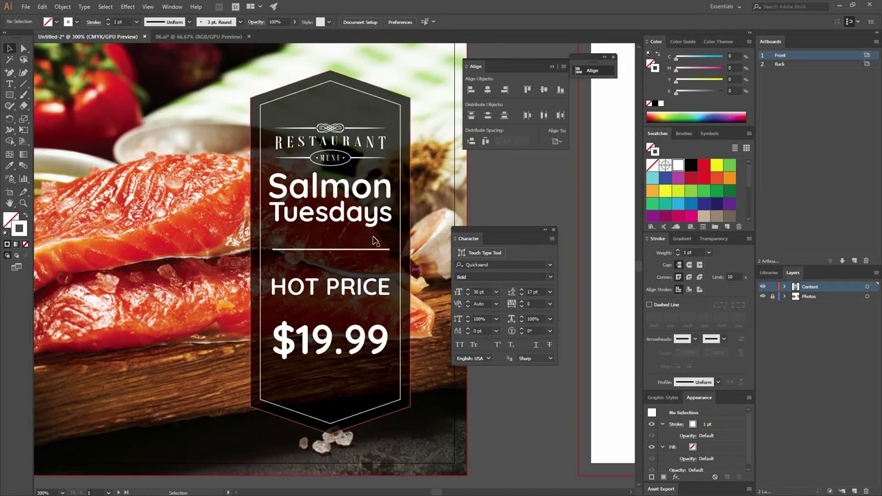
Center the white divider line horizontally on the banner.
{"action": "left_click", "coordinate": [383, 250]}
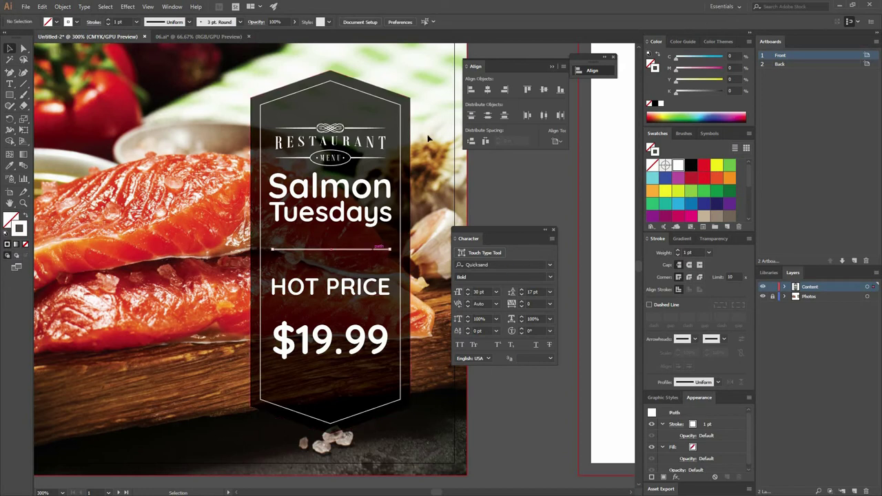
{"action": "left_click", "coordinate": [347, 114], "text": "shift"}
{"action": "left_click", "coordinate": [485, 188]}
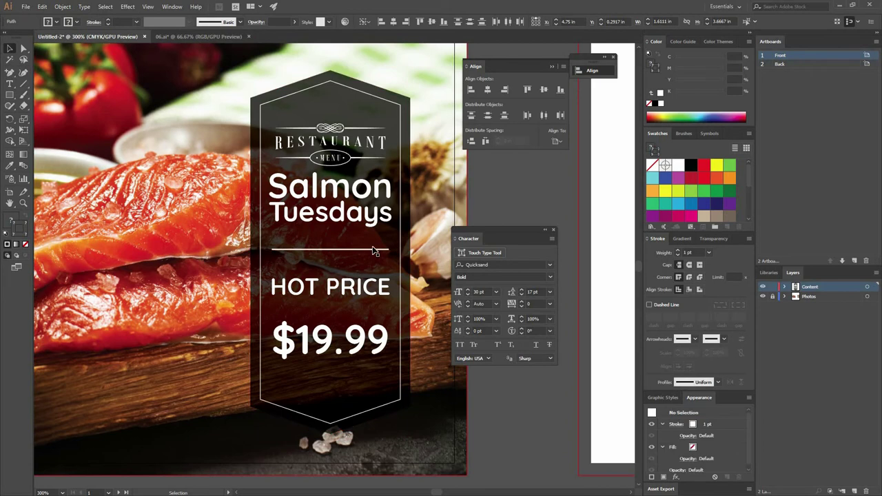
Copy the divider line to just below "HOT PRICE" and make the copy a dashed line with 1 pt dashes.
{"action": "left_click_drag", "start_coordinate": [371, 249], "coordinate": [384, 303]}
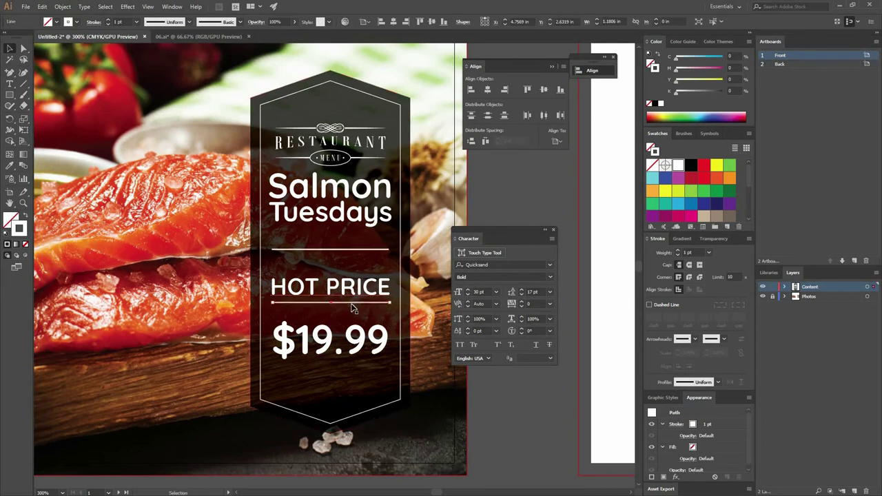
{"action": "left_click", "coordinate": [667, 303]}
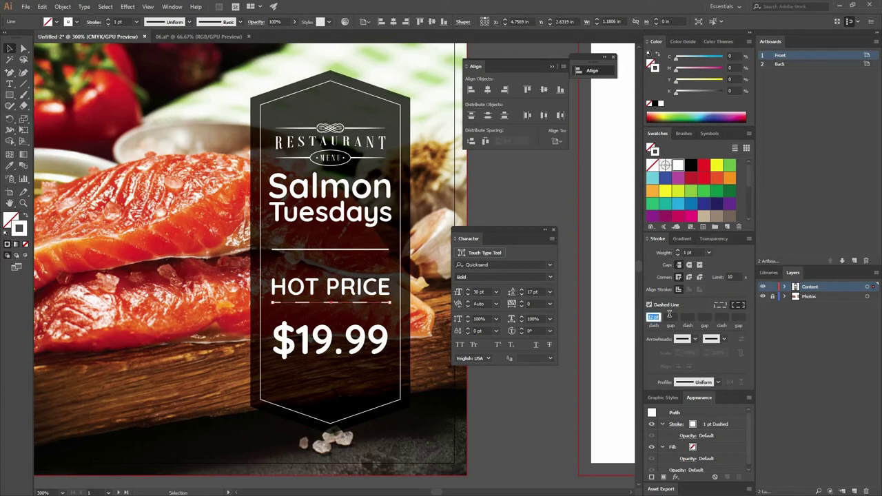
{"action": "type", "text": "1"}
{"action": "key", "text": "Tab"}
{"action": "left_click", "coordinate": [436, 316]}
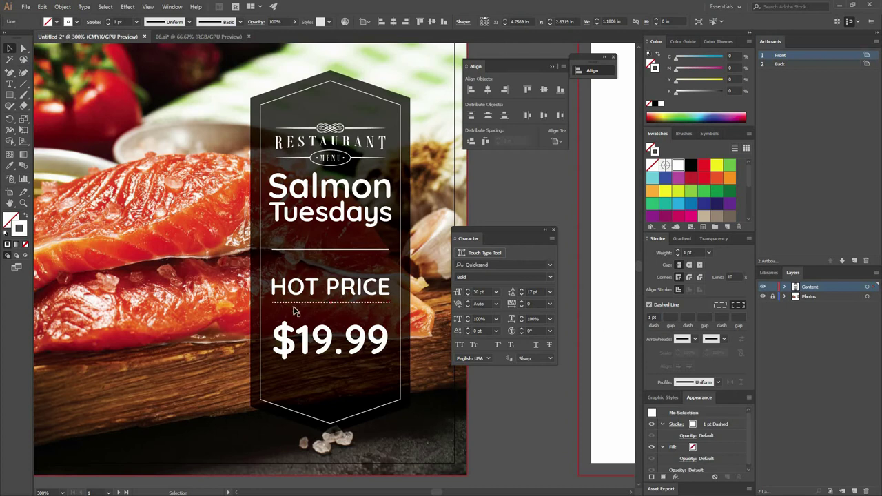
Lengthen the dashes of the dashed line between "HOT PRICE" and "$19.99".
{"action": "left_click", "coordinate": [373, 303]}
{"action": "left_click", "coordinate": [651, 317]}
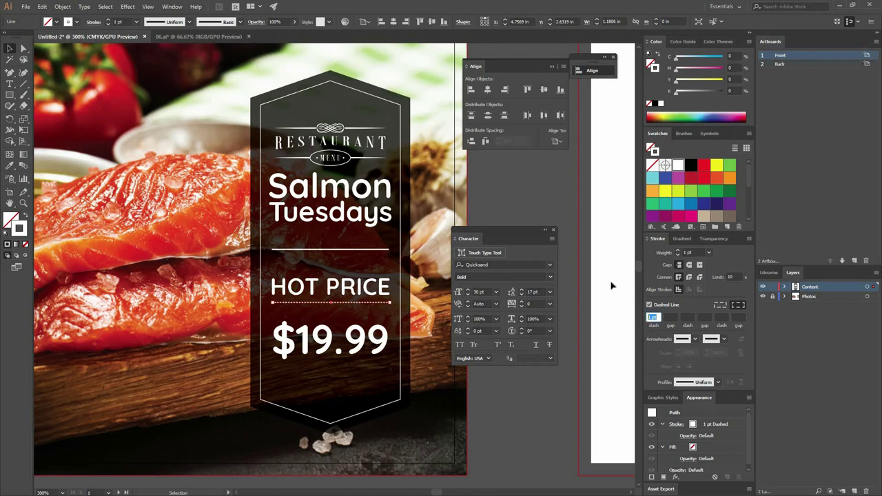
{"action": "left_click", "coordinate": [589, 325]}
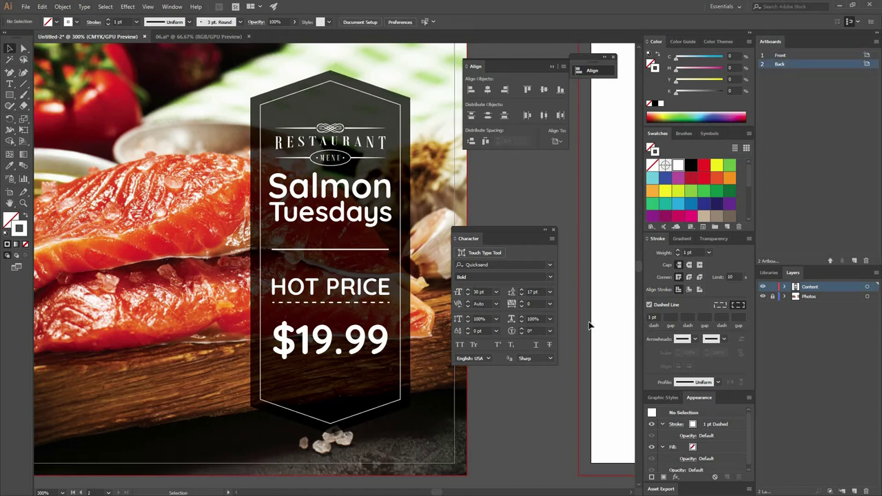
Compare exact dash lengths with end-aligned dashes on the dashed line under "HOT PRICE", keeping the aligned option with round caps.
{"action": "left_click", "coordinate": [371, 302]}
{"action": "left_click", "coordinate": [718, 305]}
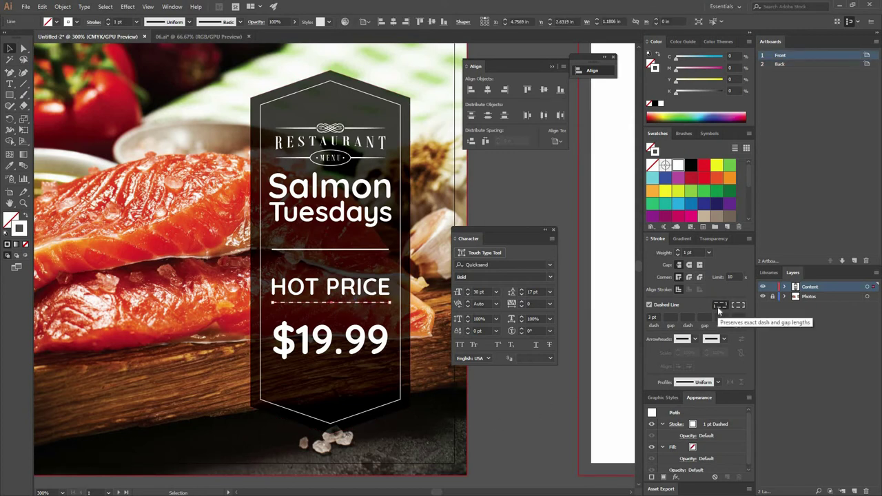
{"action": "left_click", "coordinate": [241, 303]}
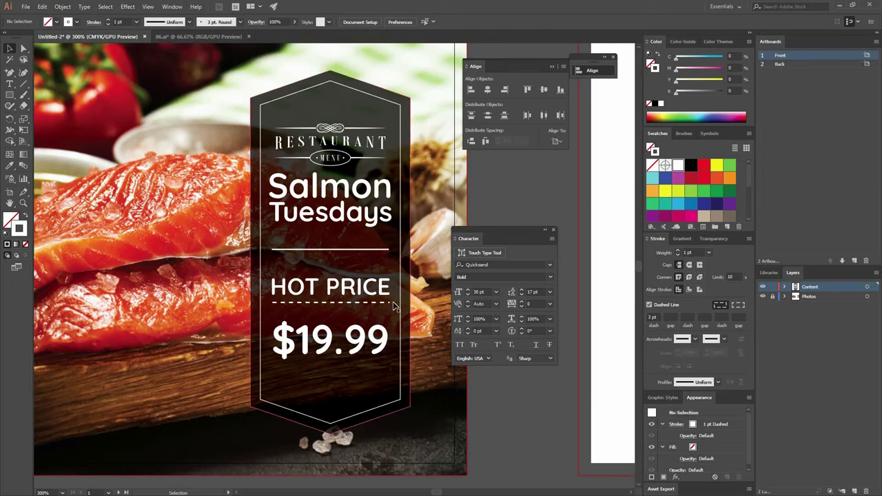
{"action": "left_click", "coordinate": [368, 303]}
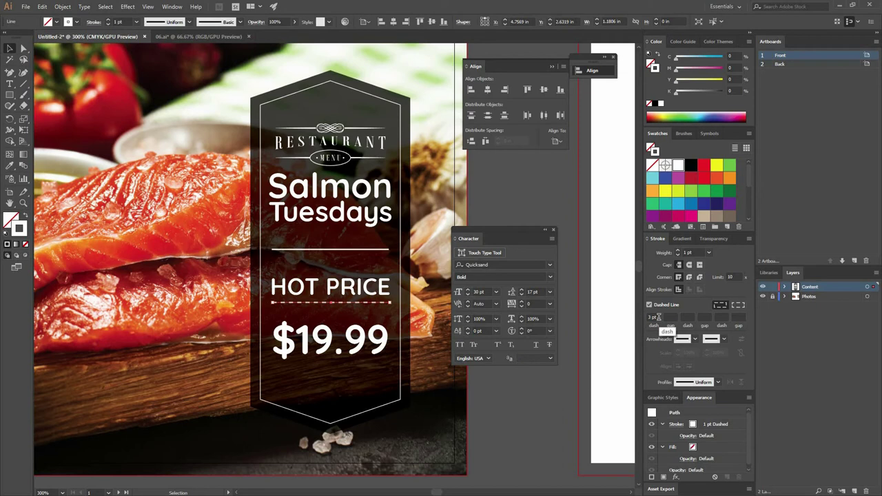
{"action": "left_click", "coordinate": [738, 304]}
{"action": "left_click", "coordinate": [451, 373]}
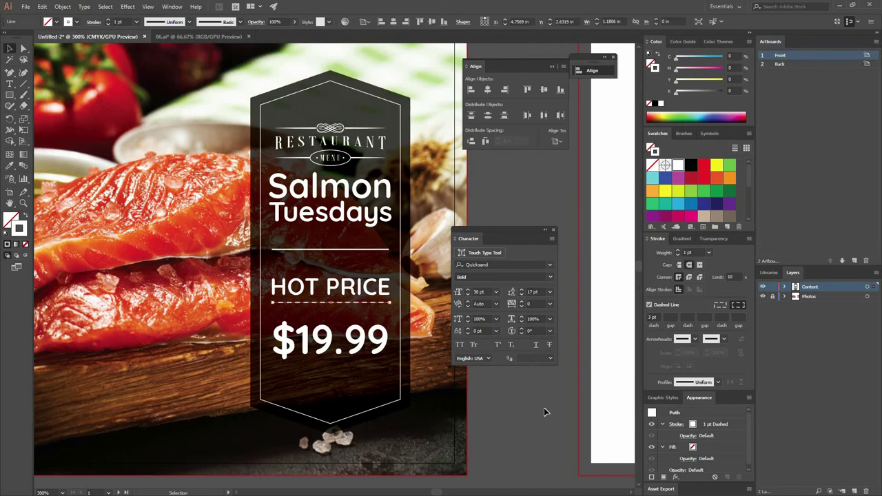
Try a 2 pt dash length on the dashed line under "HOT PRICE" and return it to 3 pt.
{"action": "left_click", "coordinate": [372, 303]}
{"action": "left_click", "coordinate": [657, 317]}
{"action": "type", "text": "2"}
{"action": "key", "text": "Return"}
{"action": "left_click", "coordinate": [487, 385]}
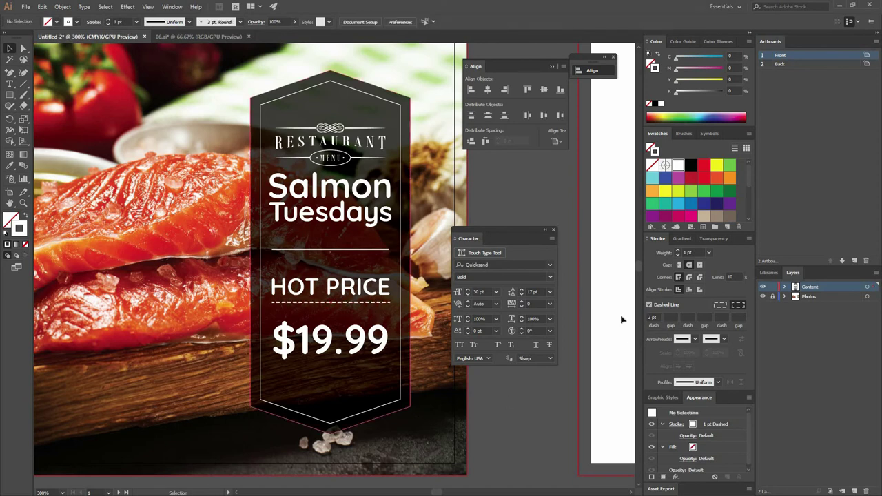
{"action": "left_click", "coordinate": [372, 303]}
{"action": "left_click", "coordinate": [654, 317]}
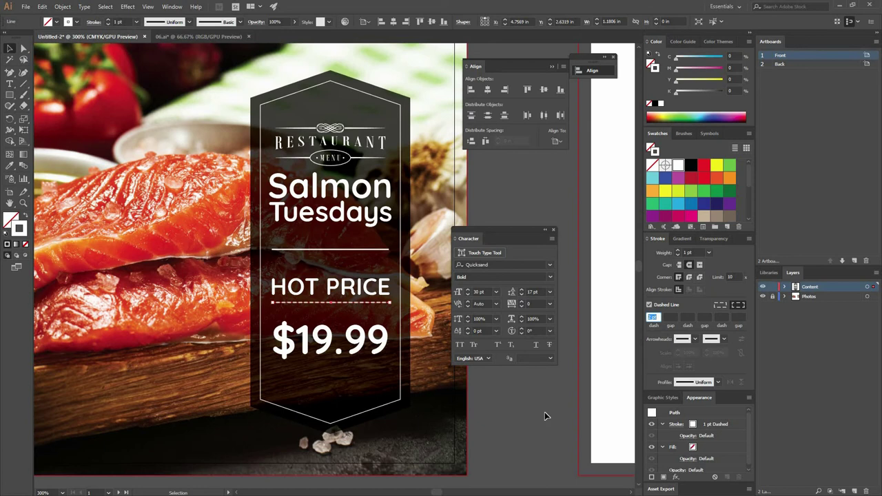
{"action": "left_click", "coordinate": [561, 402]}
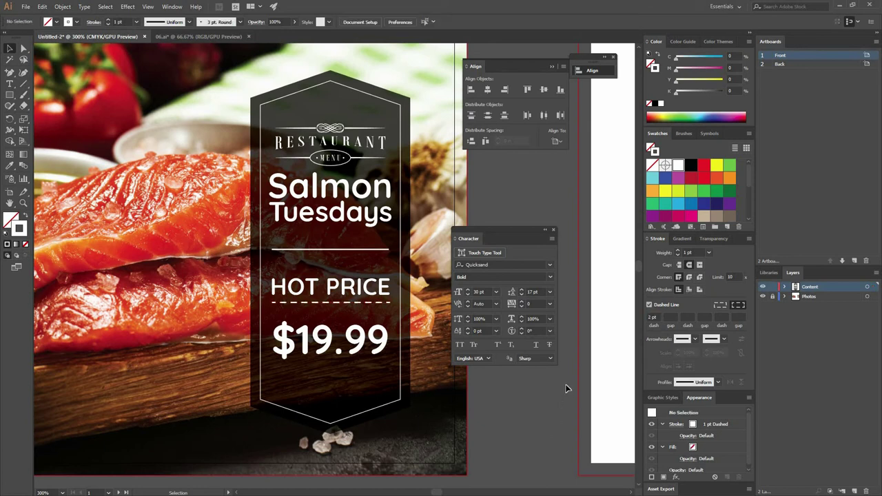
{"action": "key", "text": "ctrl+z"}
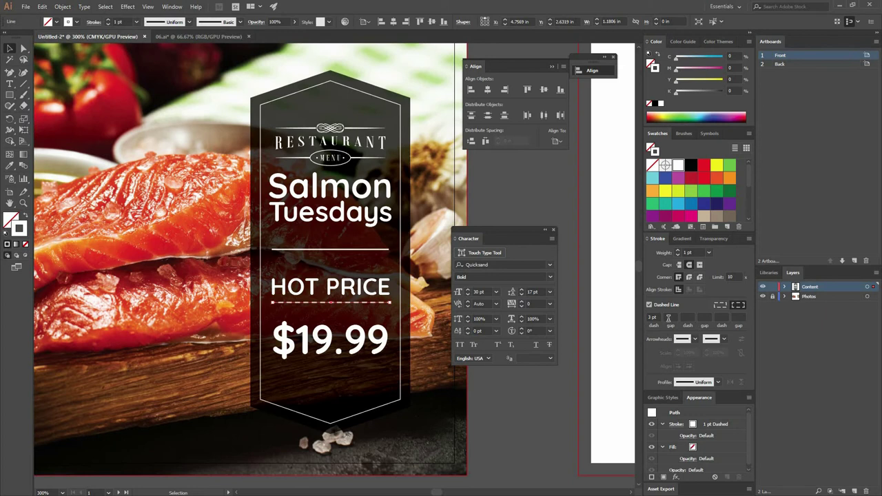
Set the gap between the dashes of the line under "HOT PRICE" to 4 pt.
{"action": "left_click", "coordinate": [667, 318]}
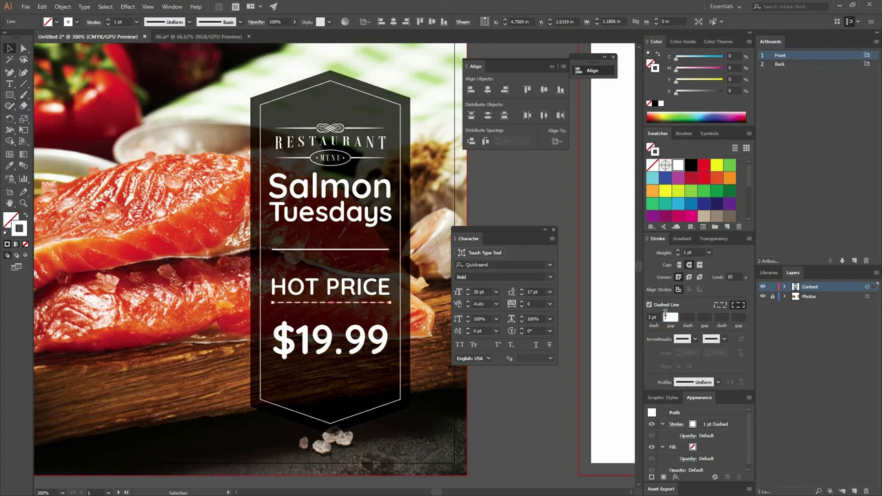
{"action": "left_click", "coordinate": [550, 399]}
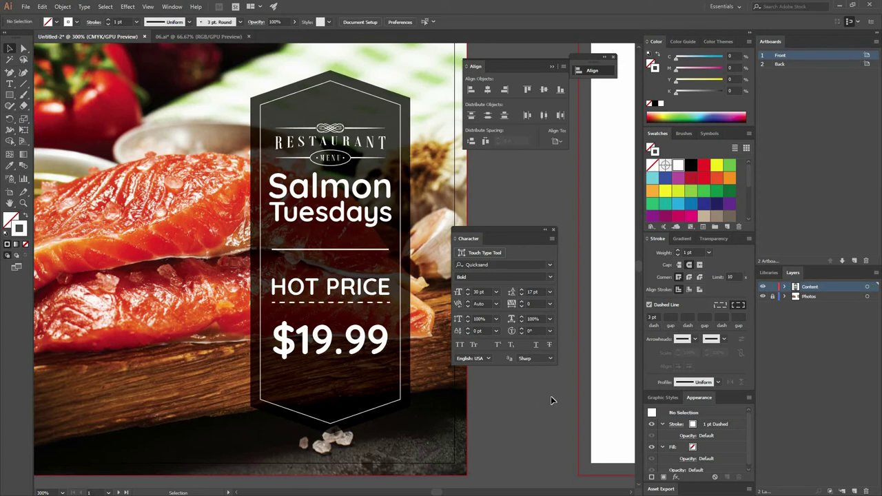
{"action": "left_click", "coordinate": [376, 303]}
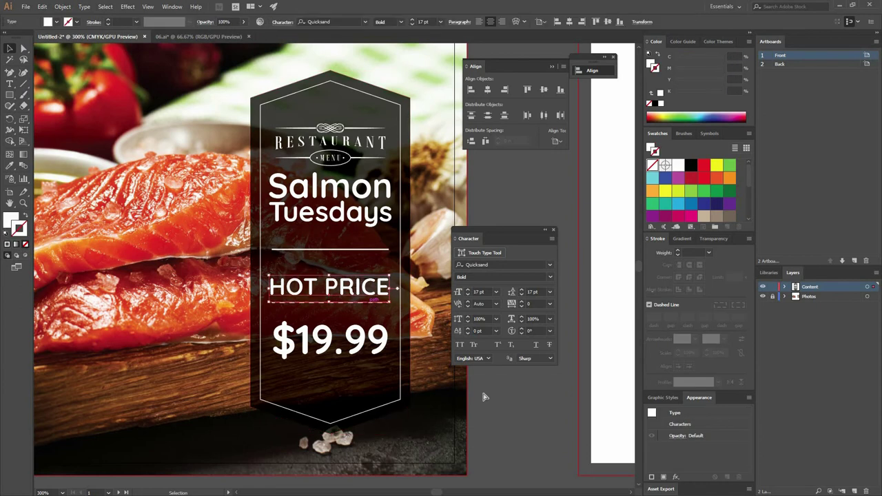
{"action": "left_click", "coordinate": [482, 393]}
{"action": "left_click", "coordinate": [355, 303]}
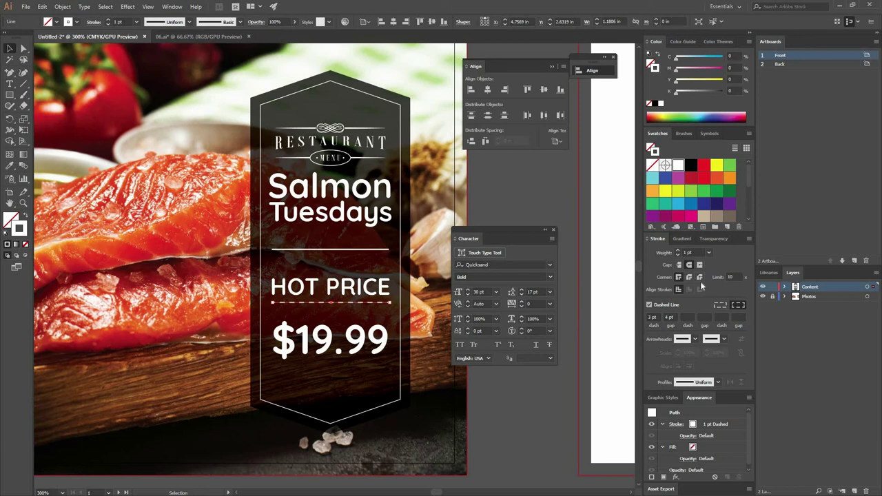
{"action": "left_click", "coordinate": [388, 314]}
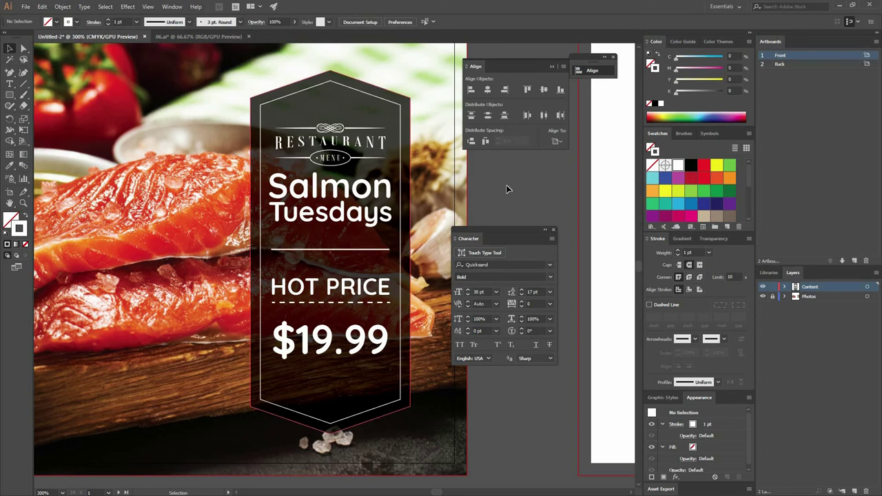
Nudge the dashed line up slightly toward "HOT PRICE".
{"action": "left_click", "coordinate": [401, 169]}
{"action": "left_click", "coordinate": [444, 198]}
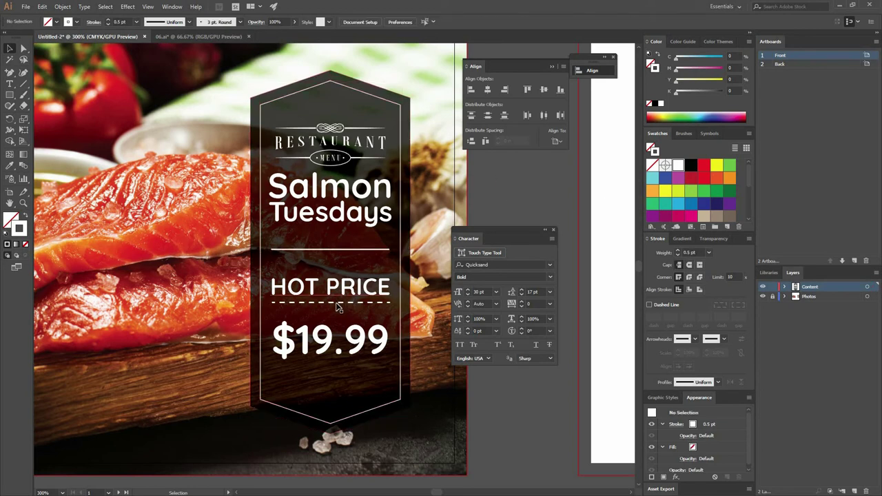
{"action": "left_click", "coordinate": [338, 299]}
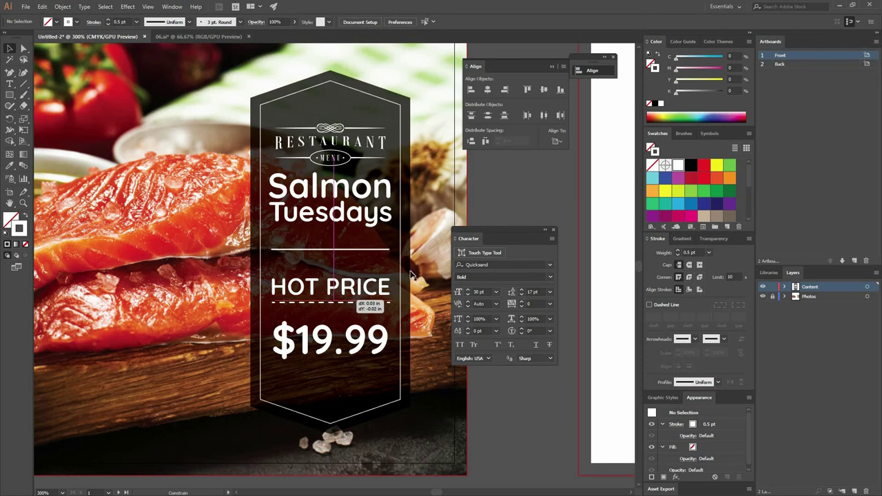
{"action": "key", "text": "Up"}
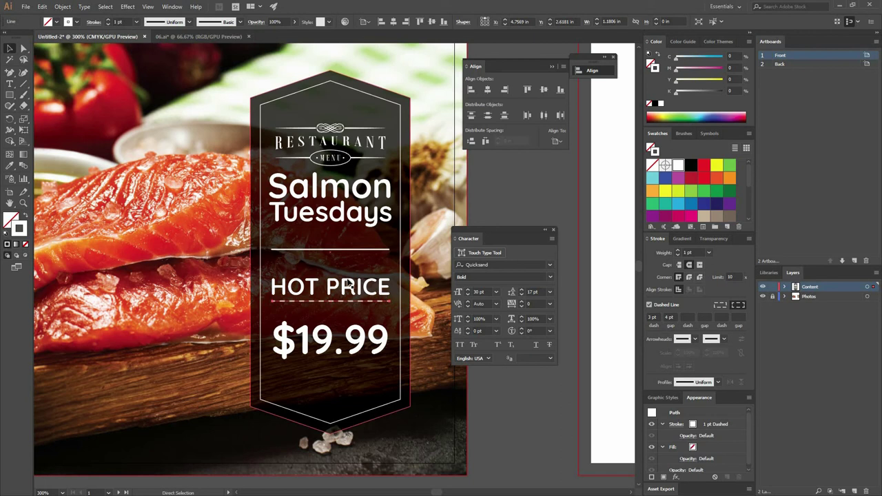
Move "HOT PRICE" together with its dashed line down slightly, closer to "$19.99".
{"action": "key", "text": "ctrl+minus"}
{"action": "left_click", "coordinate": [356, 261], "text": "shift"}
{"action": "left_click_drag", "start_coordinate": [357, 262], "coordinate": [406, 269]}
{"action": "left_click", "coordinate": [461, 205]}
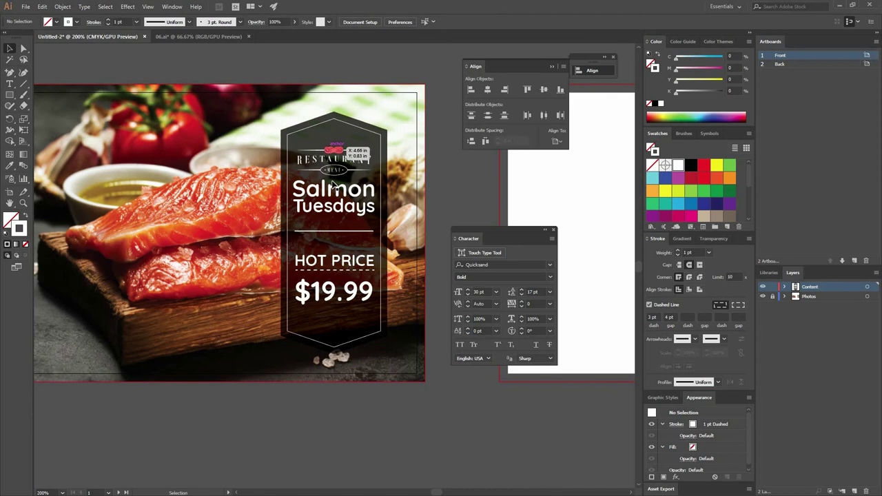
Enlarge the white restaurant emblem to about 1.19 in wide and nudge it up slightly within the banner.
{"action": "left_click_drag", "start_coordinate": [343, 175], "coordinate": [343, 174]}
{"action": "left_click_drag", "start_coordinate": [372, 147], "coordinate": [385, 131]}
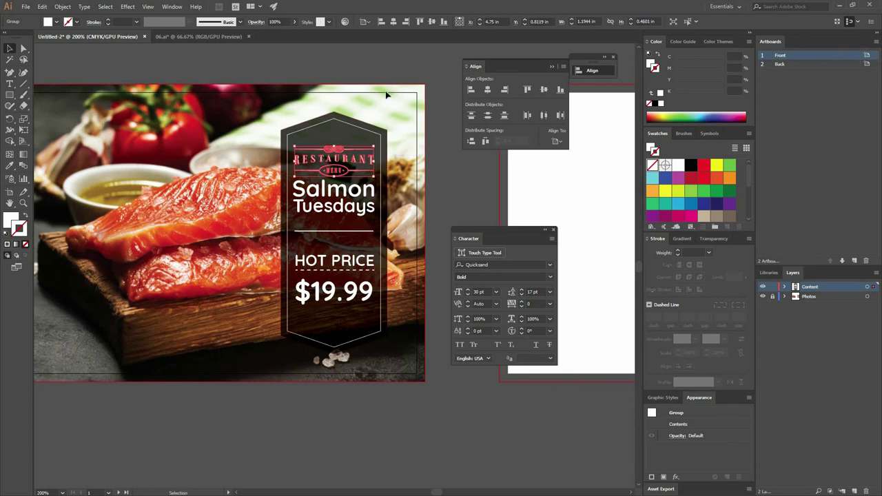
{"action": "key", "text": "ctrl+equal"}
{"action": "key", "text": "Up"}
{"action": "key", "text": "Up"}
{"action": "key", "text": "Up"}
{"action": "key", "text": "Up"}
{"action": "key", "text": "Up"}
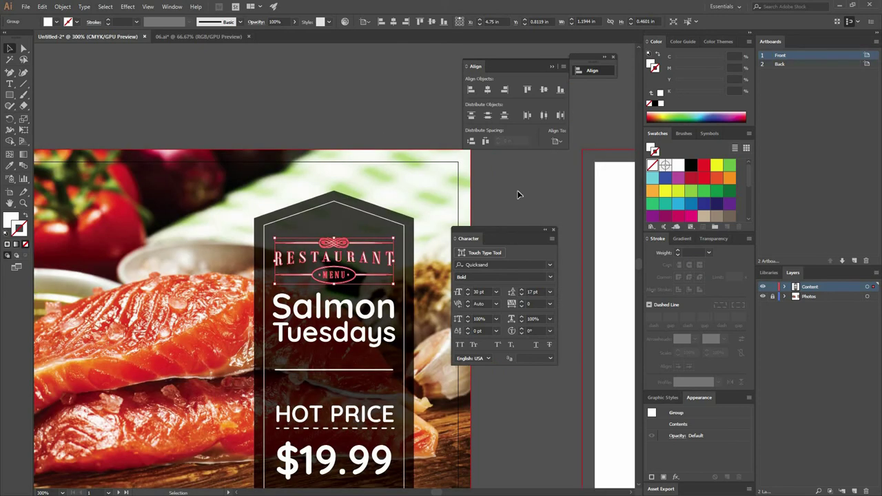
{"action": "left_click", "coordinate": [354, 69]}
{"action": "left_click_drag", "start_coordinate": [354, 68], "coordinate": [351, 58]}
{"action": "left_click_drag", "start_coordinate": [354, 231], "coordinate": [334, 108]}
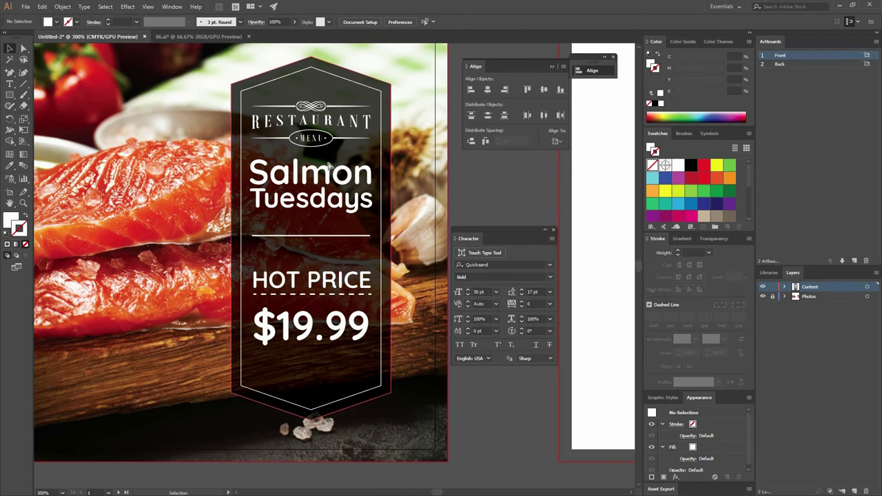
Move the "Salmon Tuesdays" headline down to sit more evenly between the emblem and the solid divider line.
{"action": "key", "text": "ctrl+minus"}
{"action": "key", "text": "ctrl+minus"}
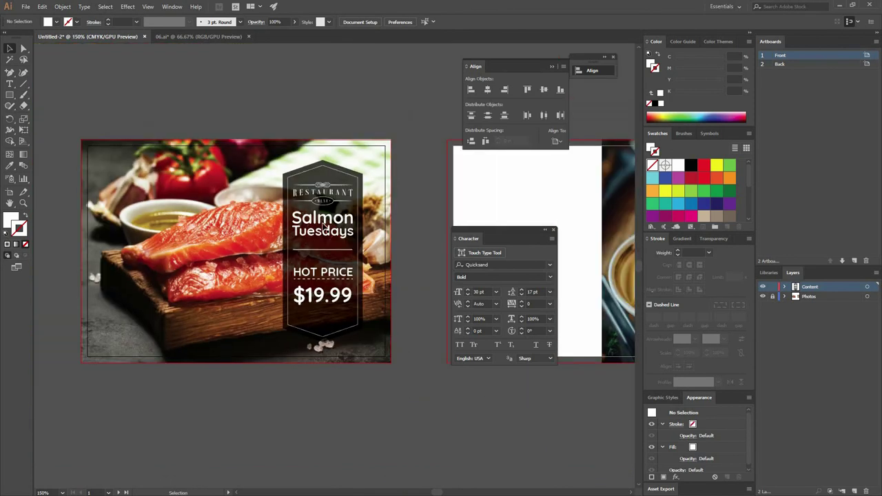
{"action": "key", "text": "a"}
{"action": "key", "text": "ctrl+plus"}
{"action": "key", "text": "ctrl+plus"}
{"action": "left_click_drag", "start_coordinate": [353, 203], "coordinate": [355, 216]}
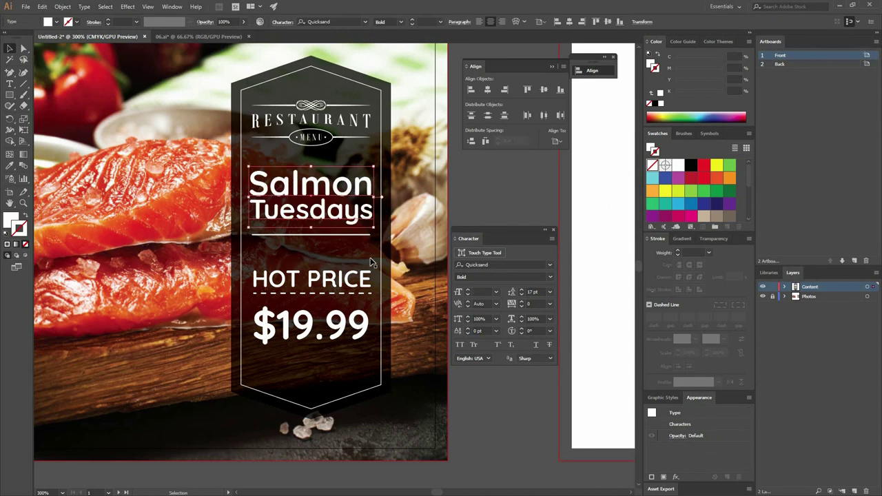
{"action": "key", "text": "ctrl+shift+a"}
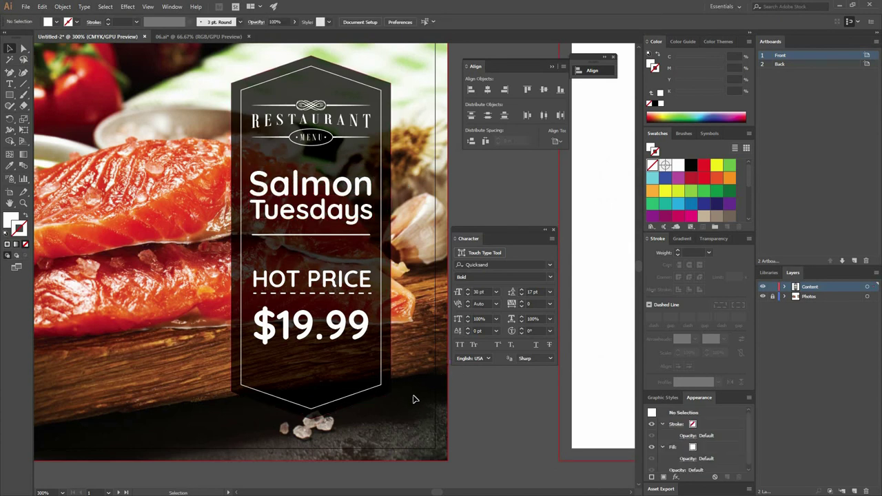
Group the banner with all its contents and shift the group left to an X position of about 4.61 in.
{"action": "left_click", "coordinate": [356, 124]}
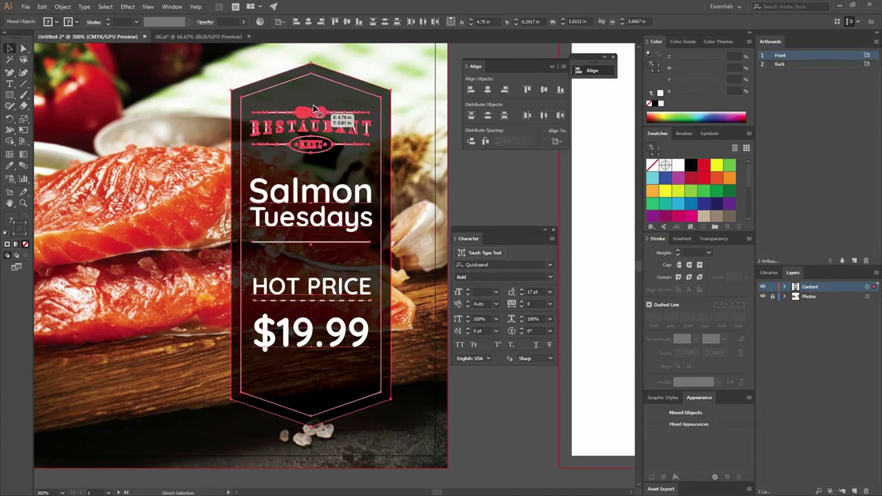
{"action": "key", "text": "ctrl+minus"}
{"action": "key", "text": "ctrl+minus"}
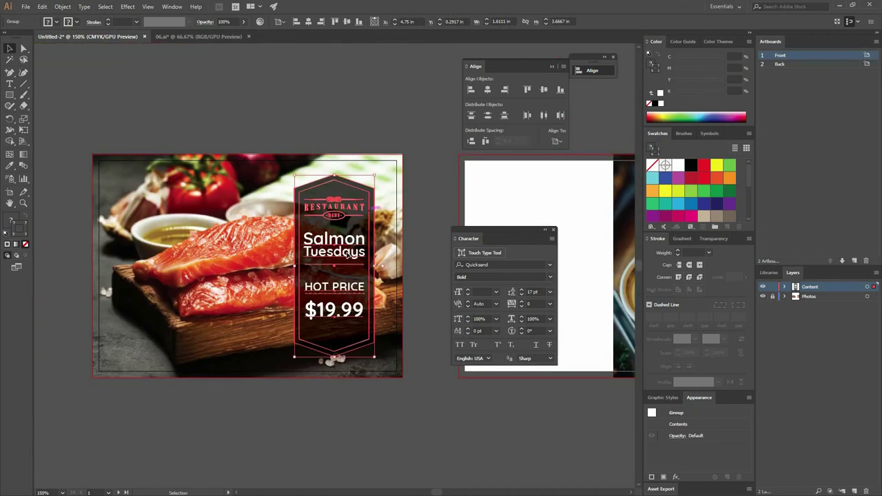
{"action": "left_click", "coordinate": [405, 246]}
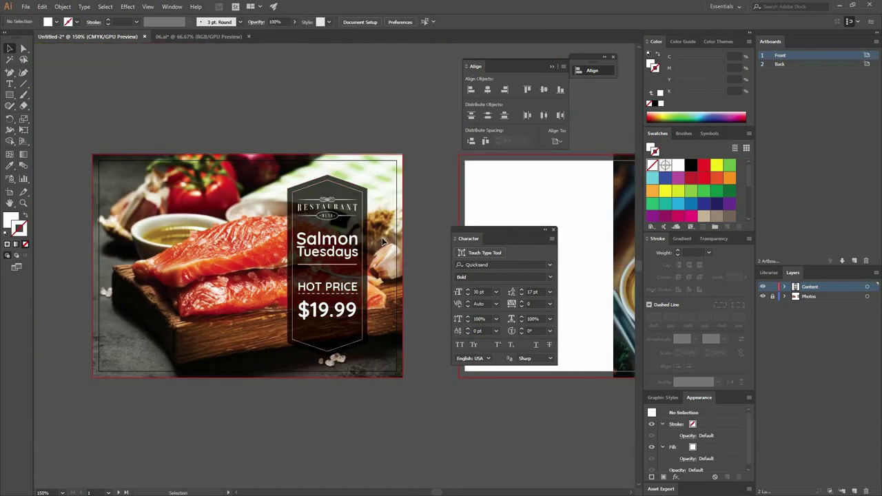
Scale the whole banner group up slightly from its center, keeping its proportions.
{"action": "left_click", "coordinate": [364, 193]}
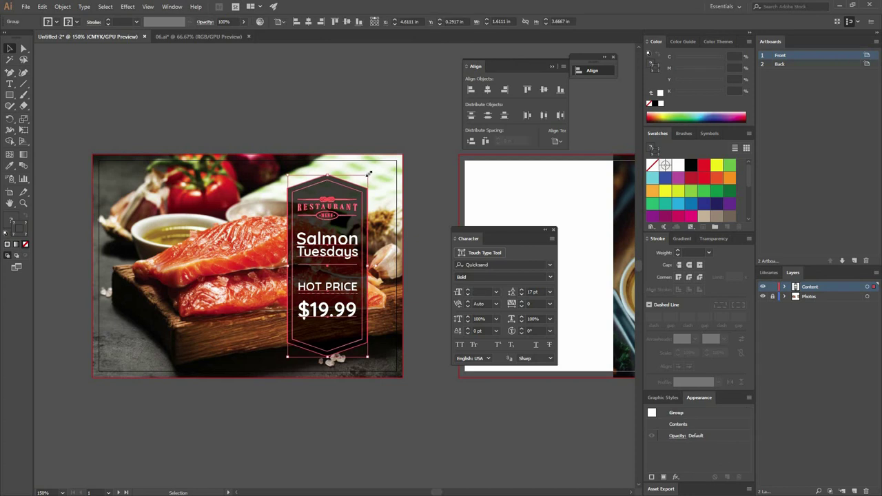
{"action": "left_click_drag", "start_coordinate": [367, 175], "coordinate": [370, 171]}
{"action": "left_click", "coordinate": [441, 193]}
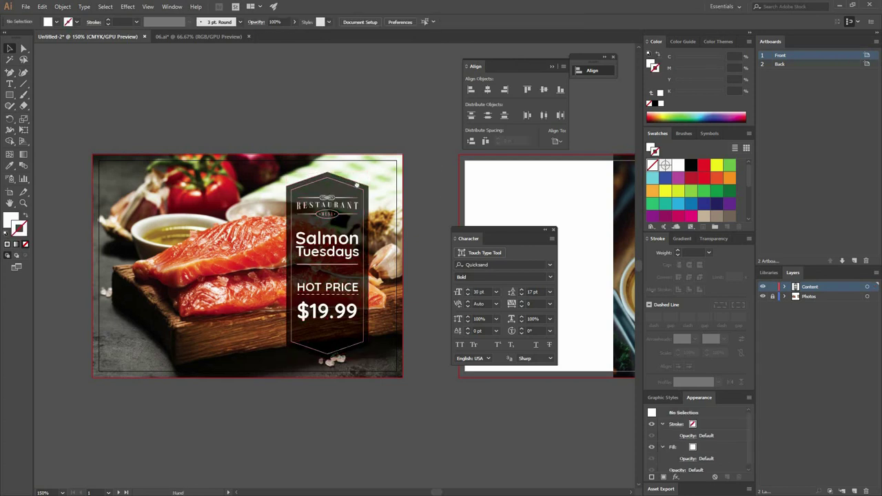
{"action": "left_click_drag", "start_coordinate": [441, 196], "coordinate": [284, 198]}
{"action": "key", "text": "ctrl+minus"}
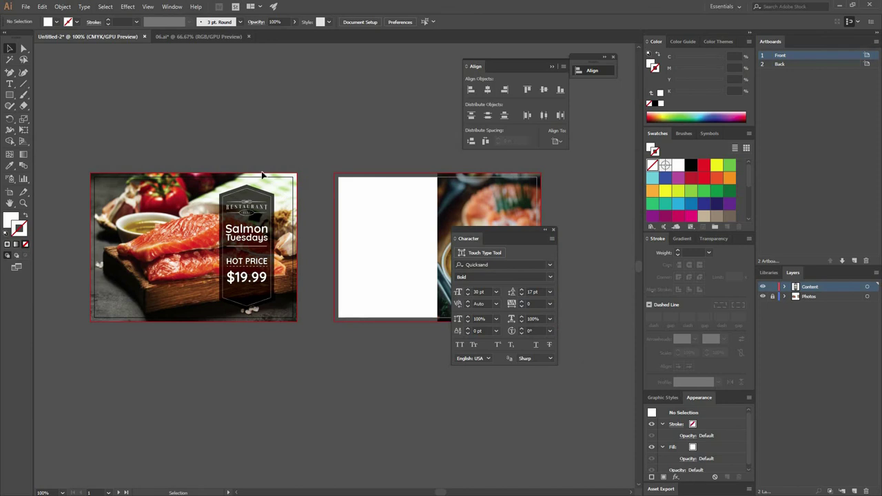